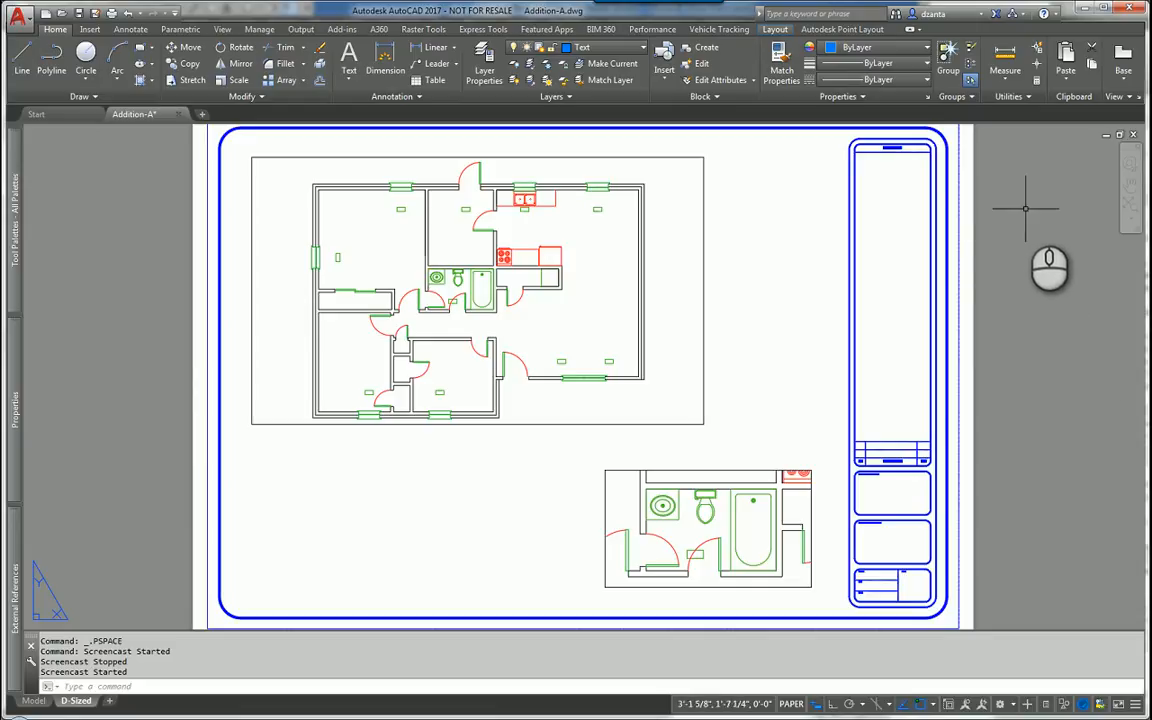
# Review the scale properties of the floor plan viewport and the bathroom detail viewport, and close the properties view
pyautogui.moveTo(1017, 217); pyautogui.dragTo(1025, 232, button='middle')
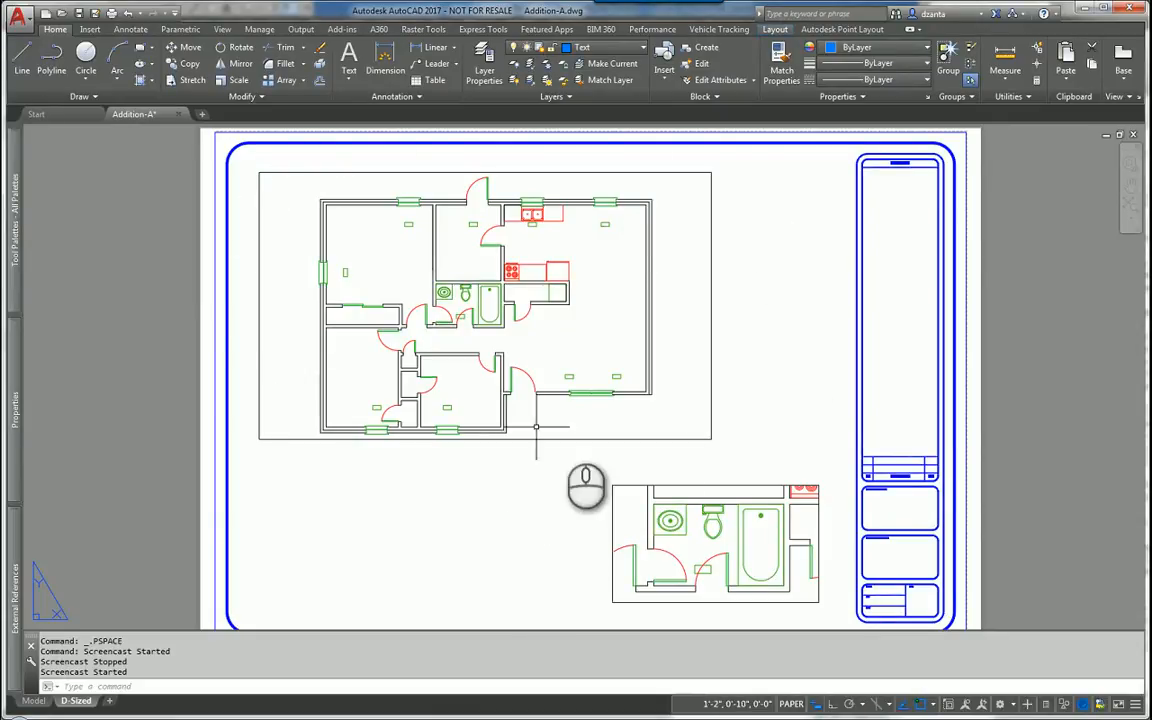
pyautogui.click(617, 438)
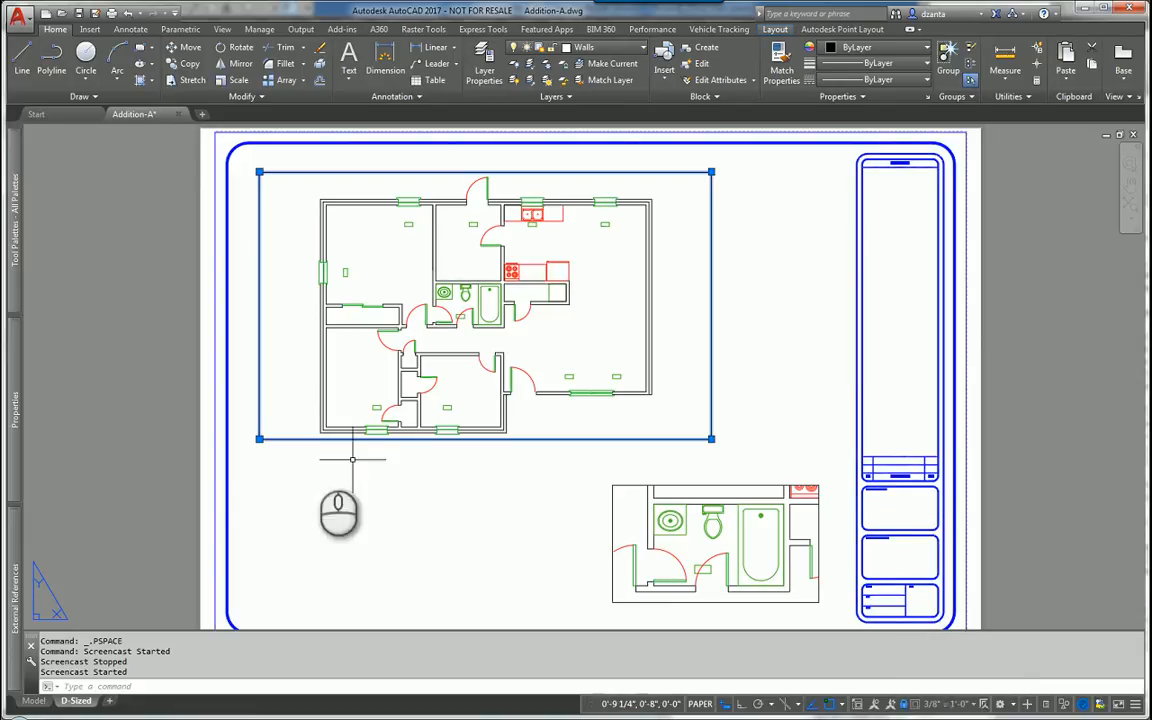
pyautogui.moveTo(14, 395)
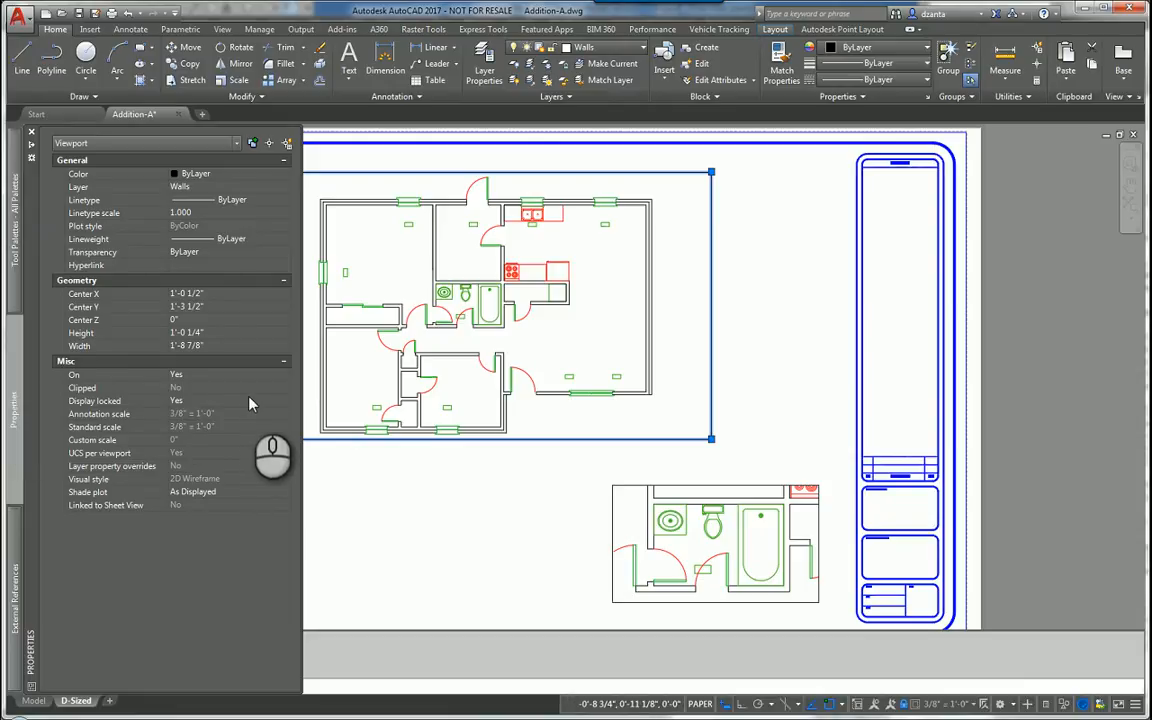
pyautogui.press('Escape')
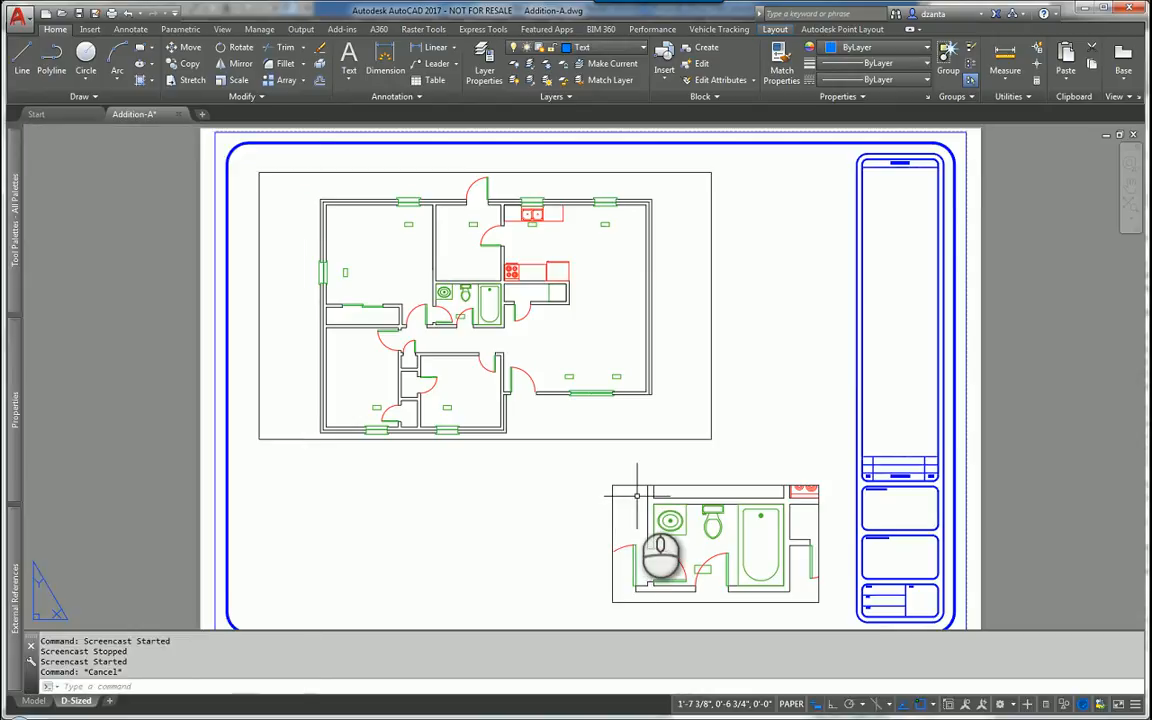
pyautogui.click(640, 484)
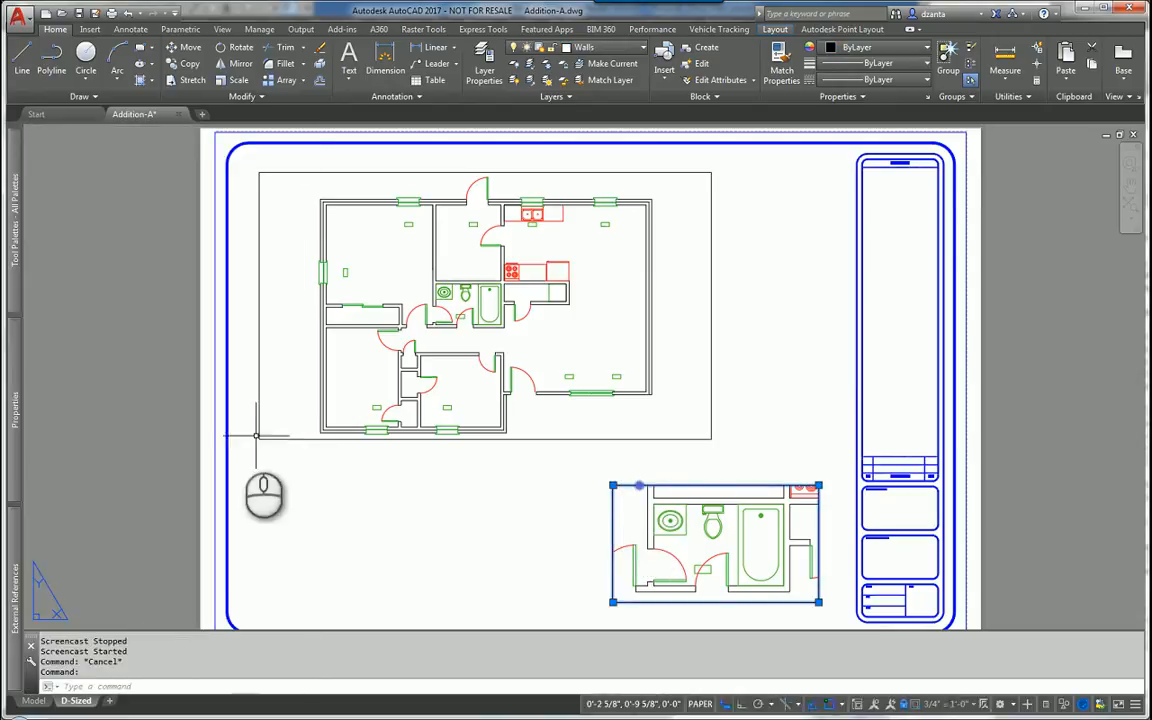
pyautogui.moveTo(17, 427)
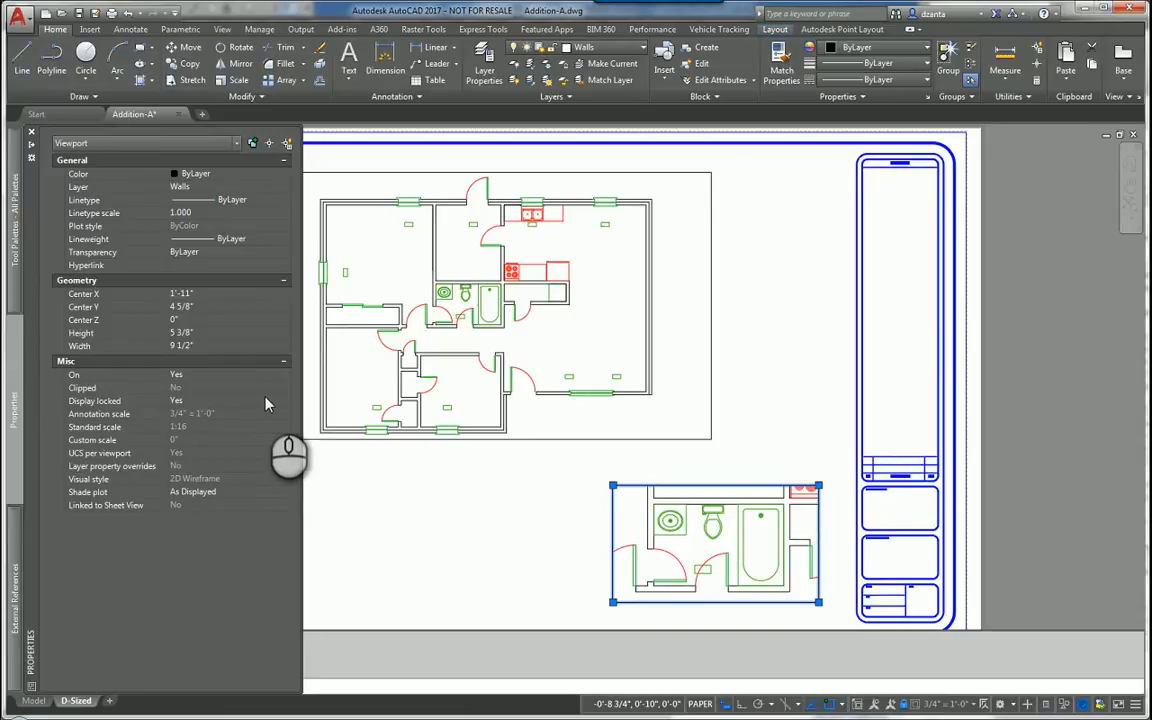
pyautogui.press('Escape')
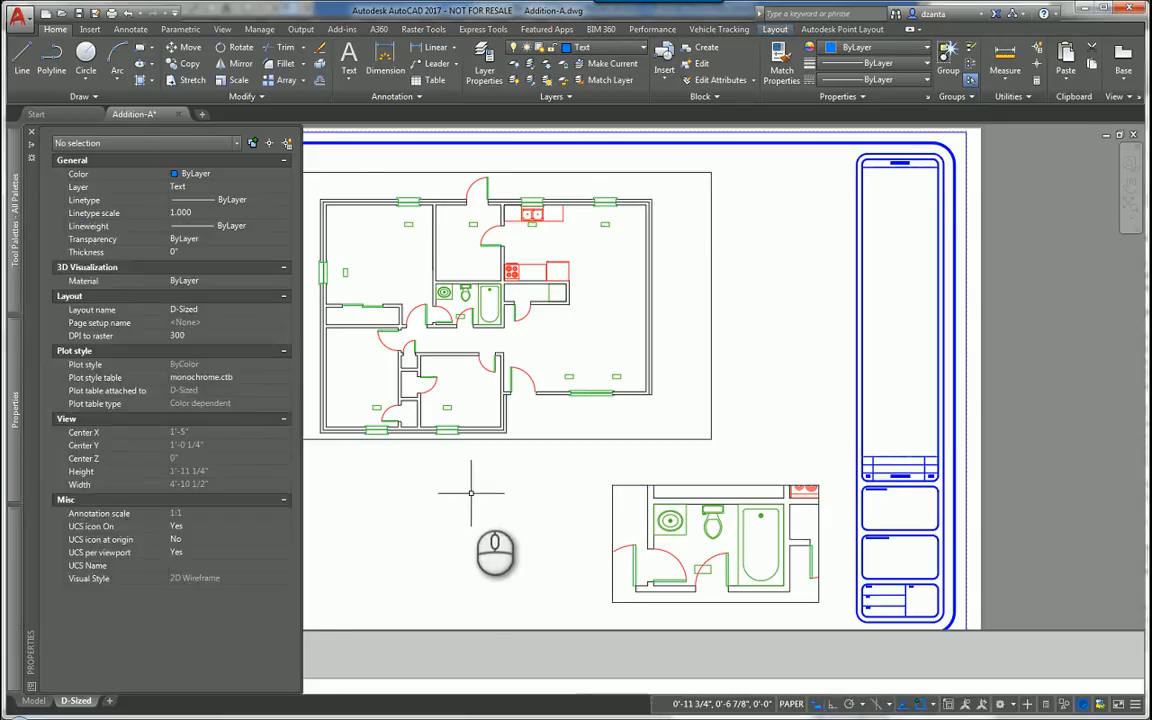
pyautogui.hotkey('ctrl', '1')
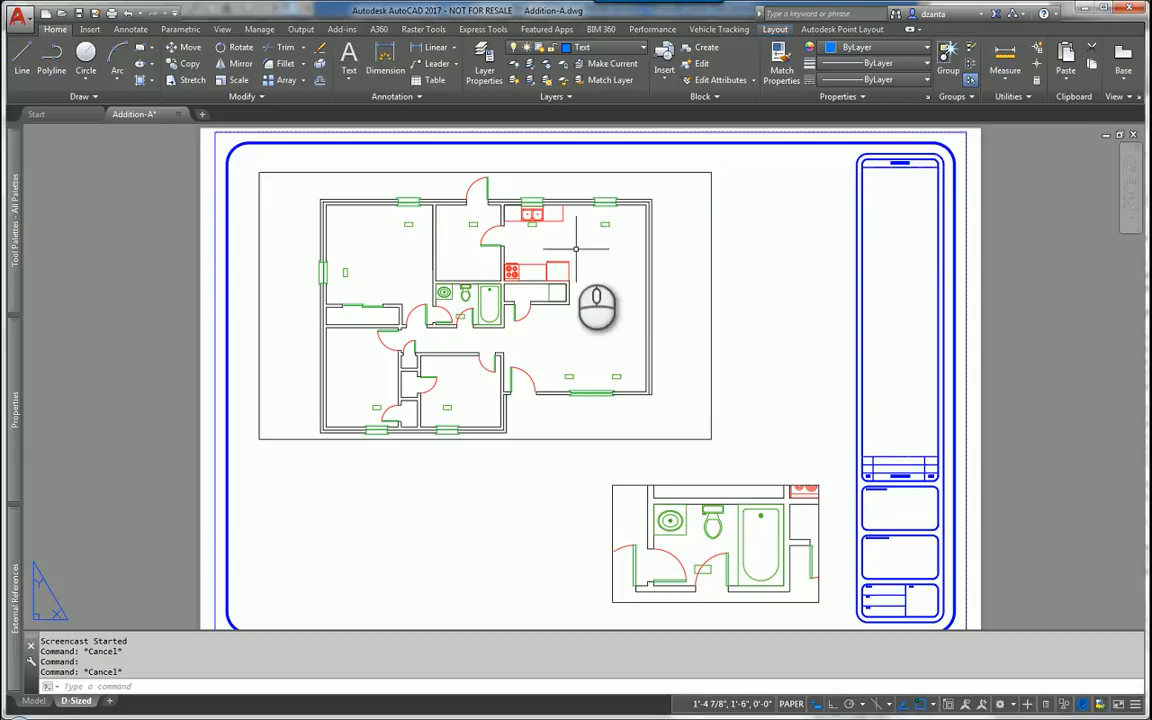
# Activate the floor plan viewport and start a dimension with the annotative Architectural dimension style
pyautogui.doubleClick(684, 234)
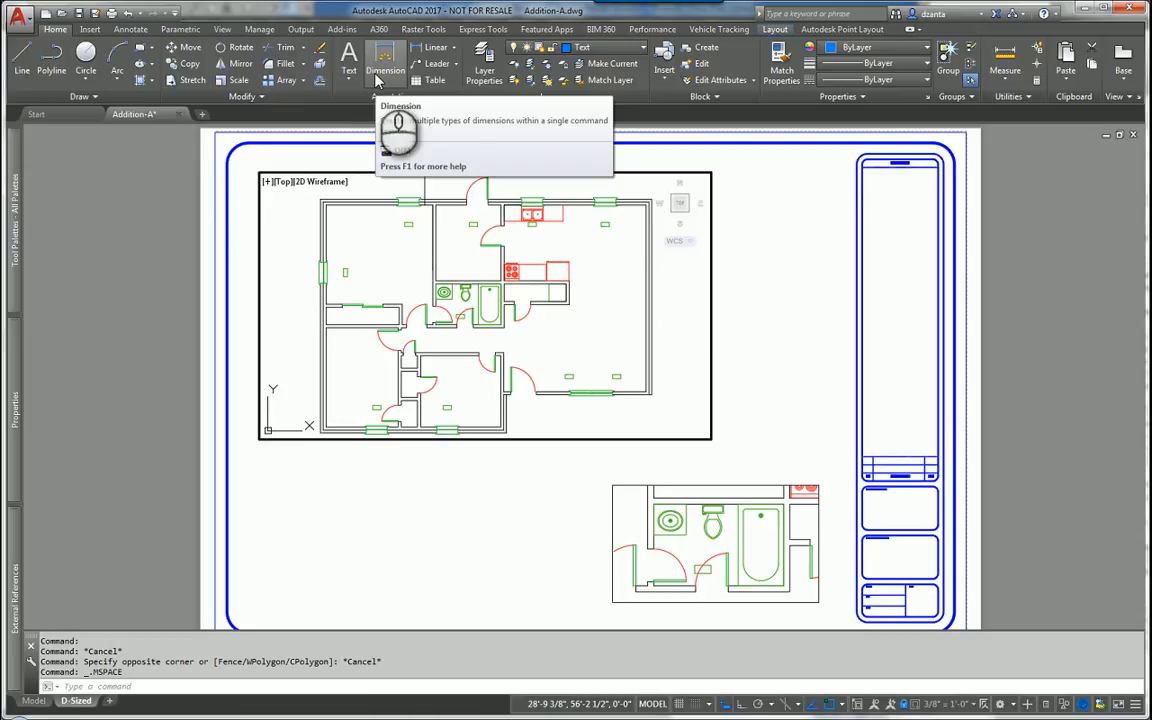
pyautogui.click(378, 80)
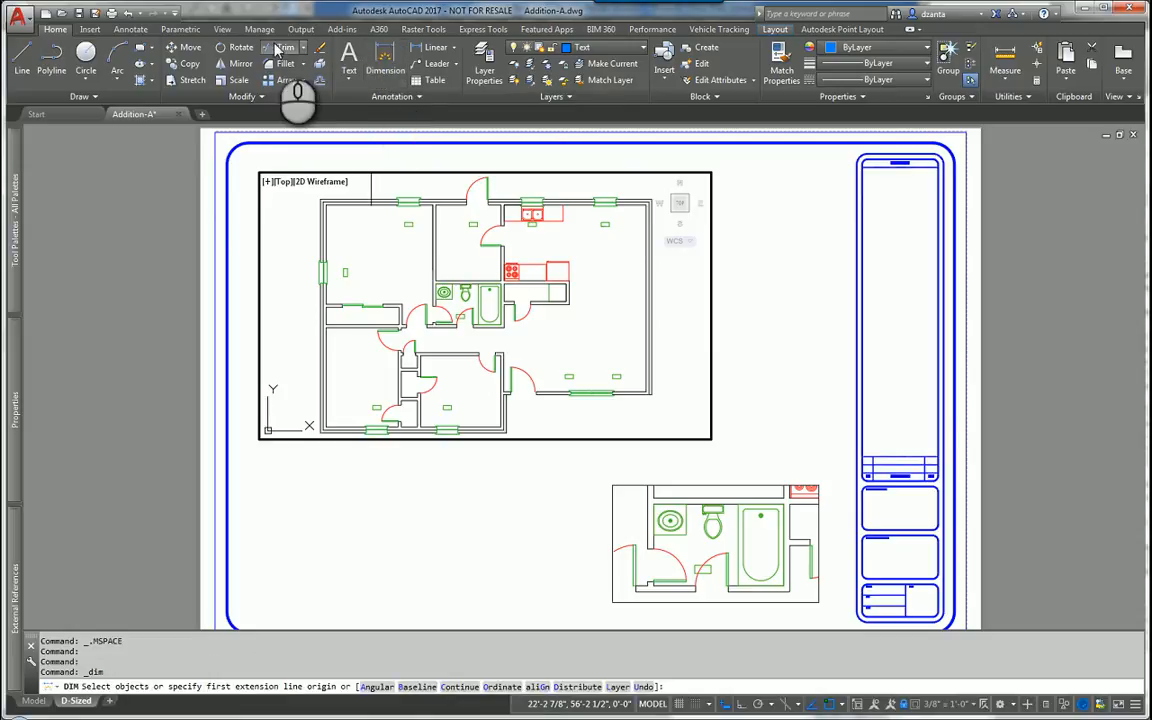
pyautogui.click(130, 29)
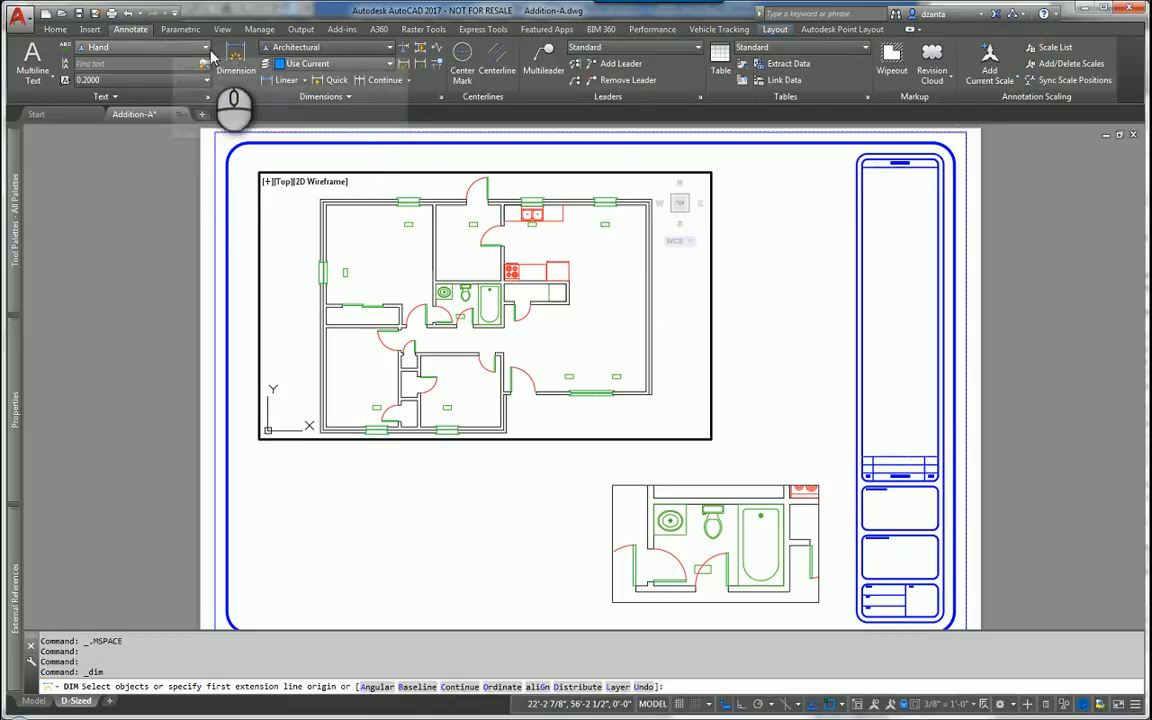
pyautogui.click(391, 50)
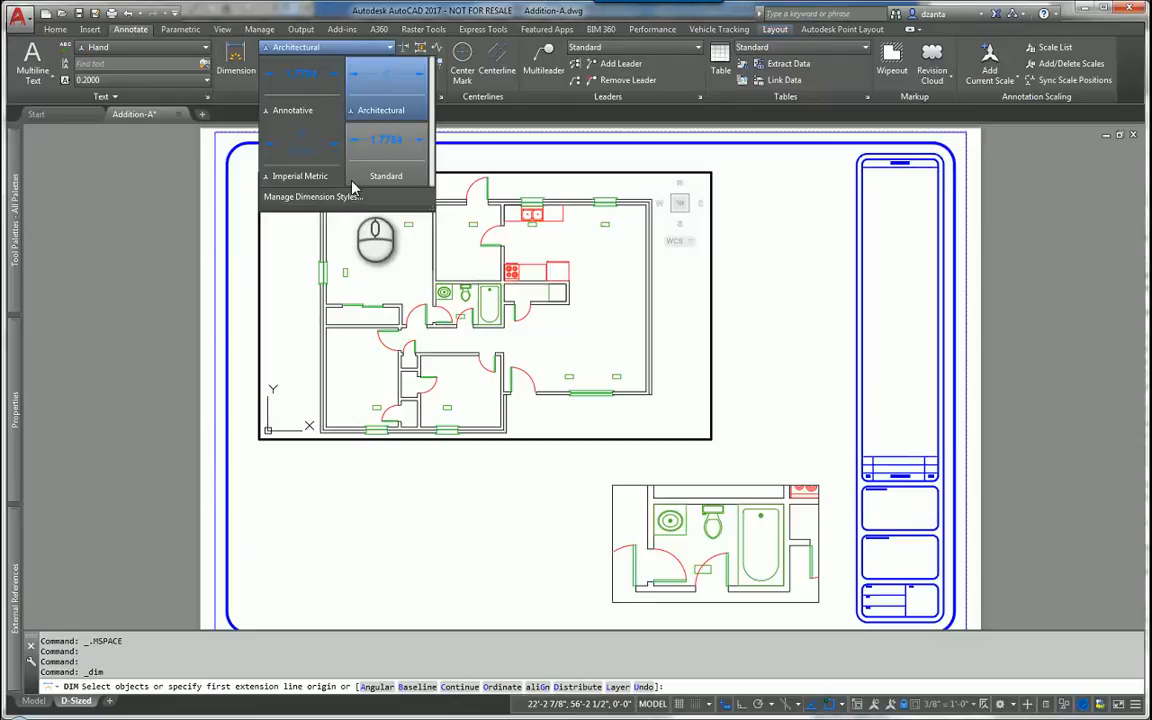
pyautogui.click(397, 89)
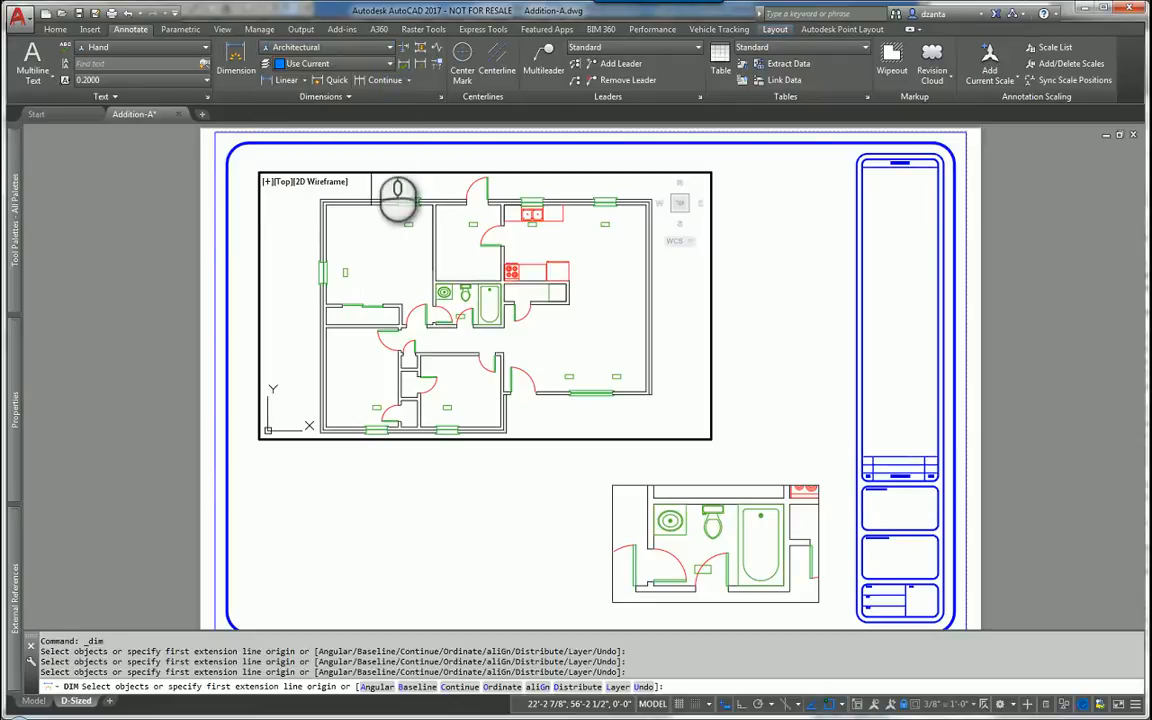
# Dimension the house's overall width between the two upper exterior corners, placing the dimension line through the bathroom
pyautogui.click(321, 199)
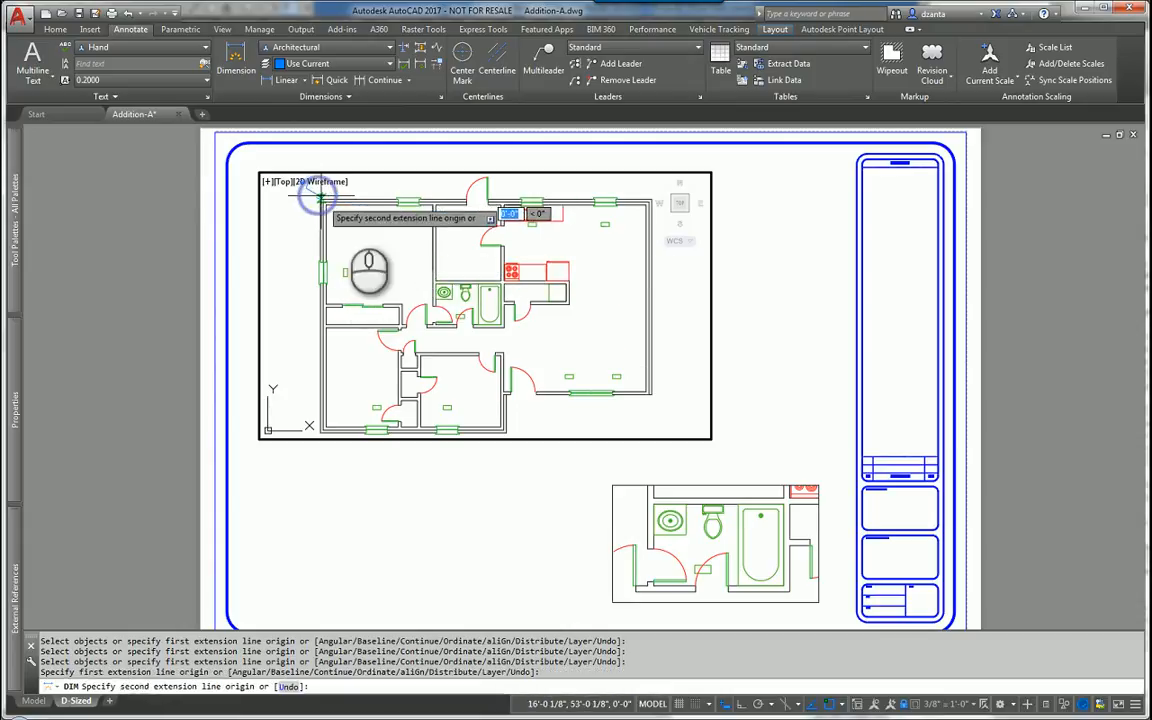
pyautogui.click(652, 203)
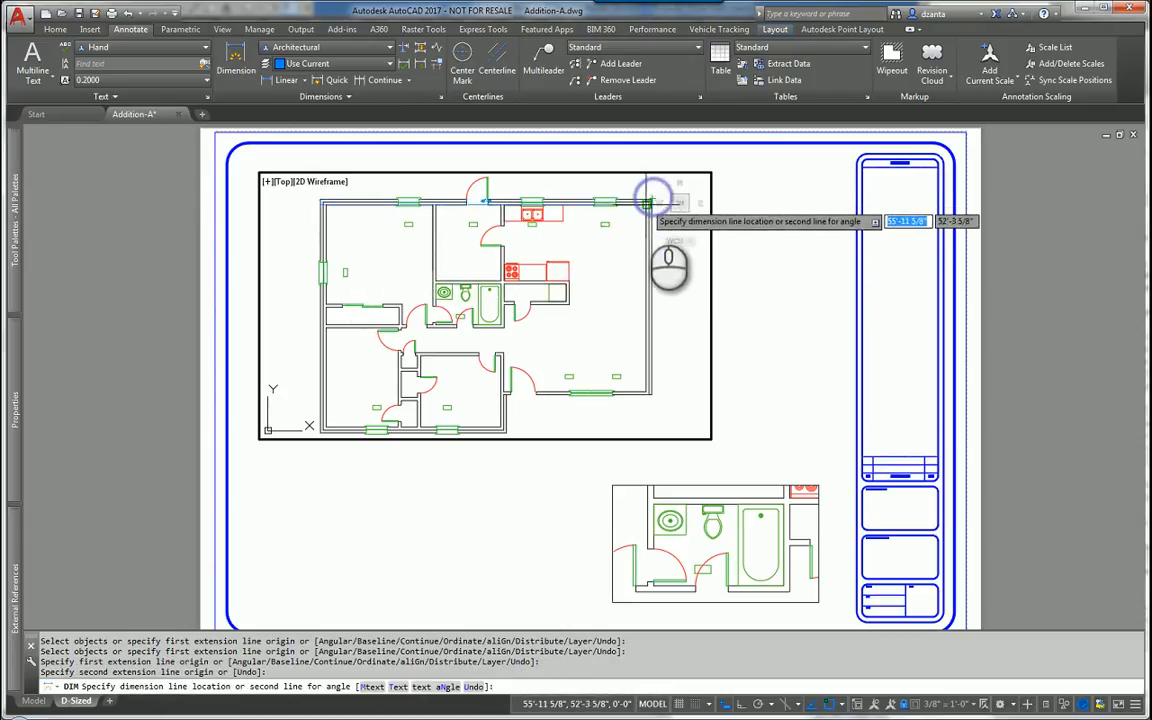
pyautogui.click(676, 298)
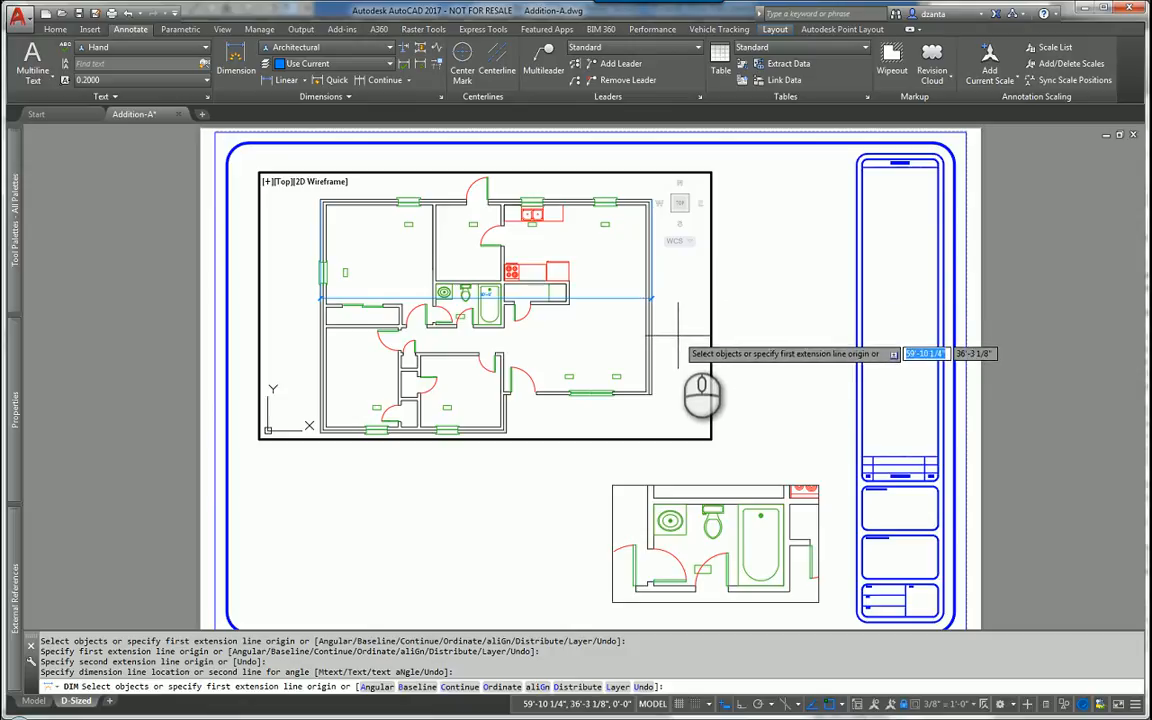
pyautogui.press('Escape')
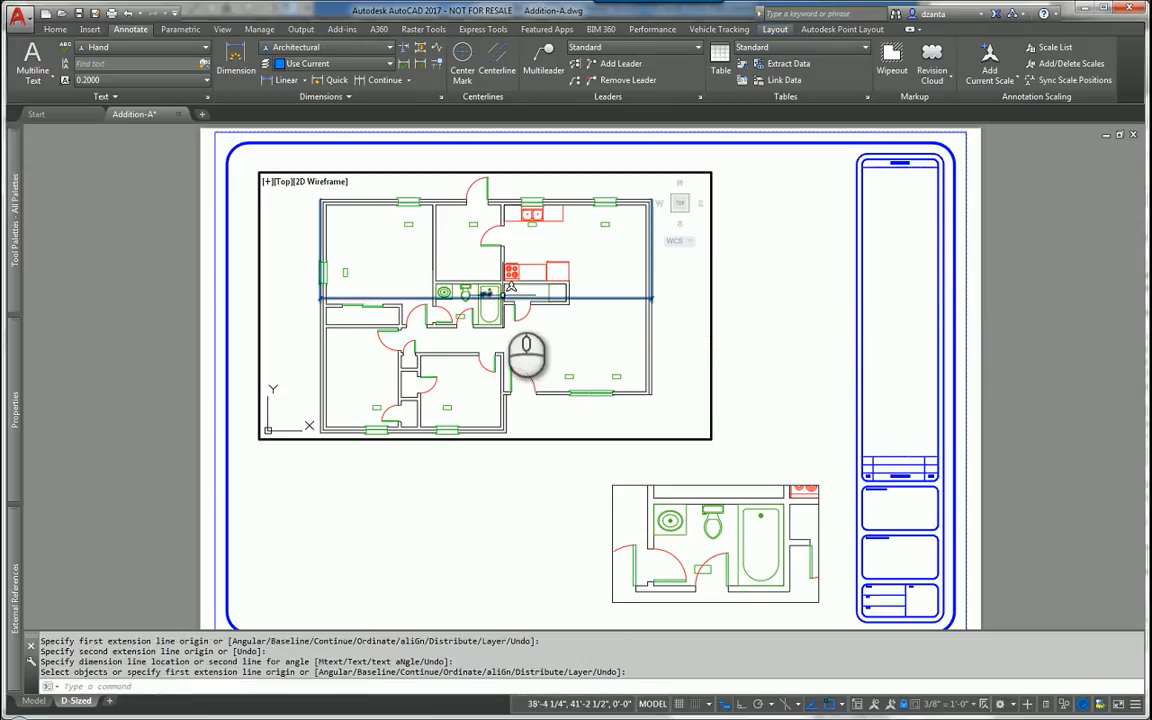
pyautogui.scroll(6, 503, 296)
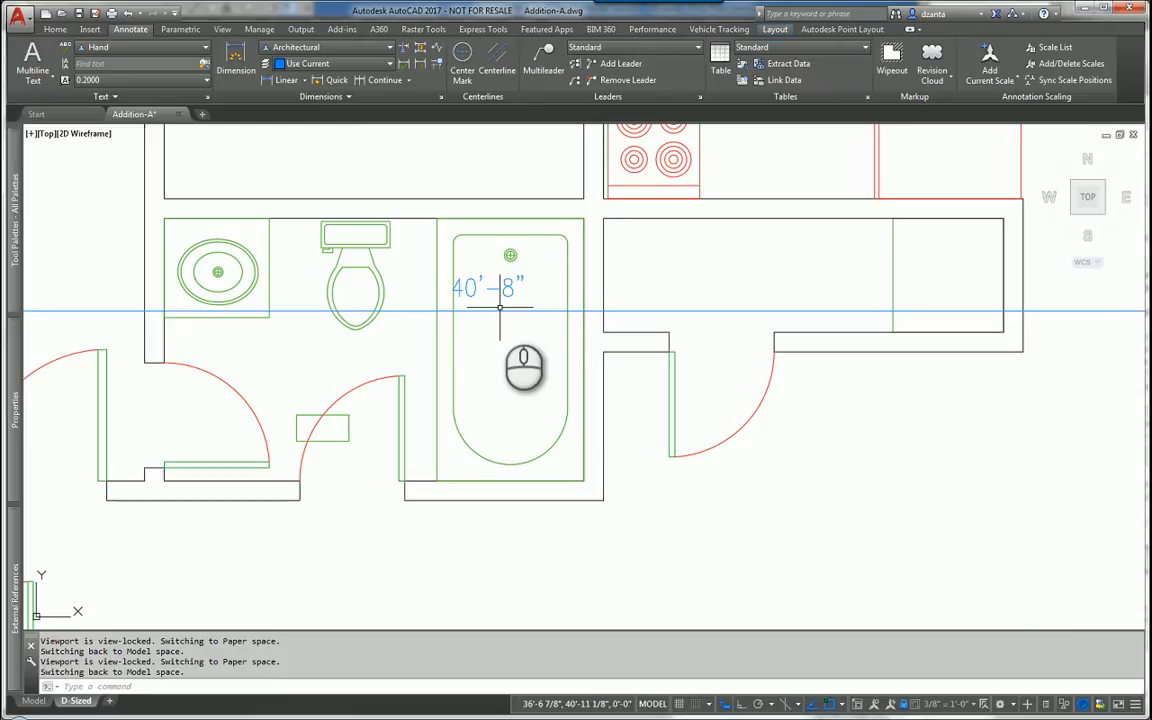
pyautogui.scroll(-6, 500, 307)
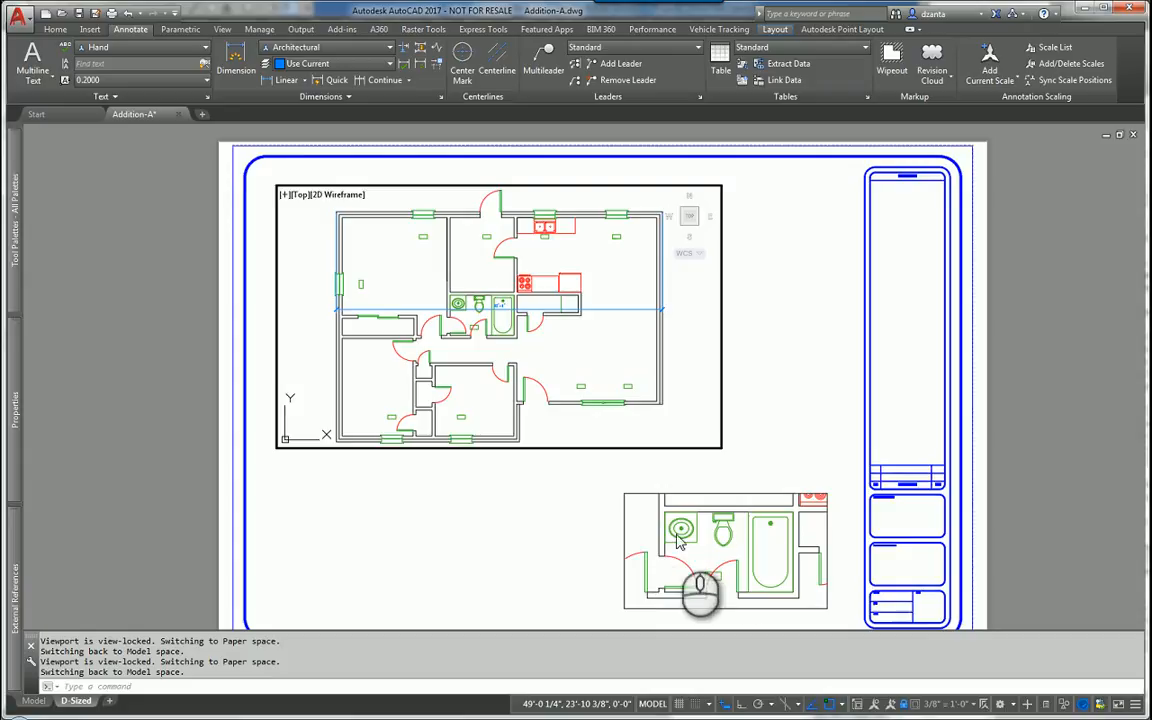
# Add the 3/4" = 1'-0" annotation scale to the overall width dimension
pyautogui.click(608, 309)
pyautogui.rightClick(608, 309)
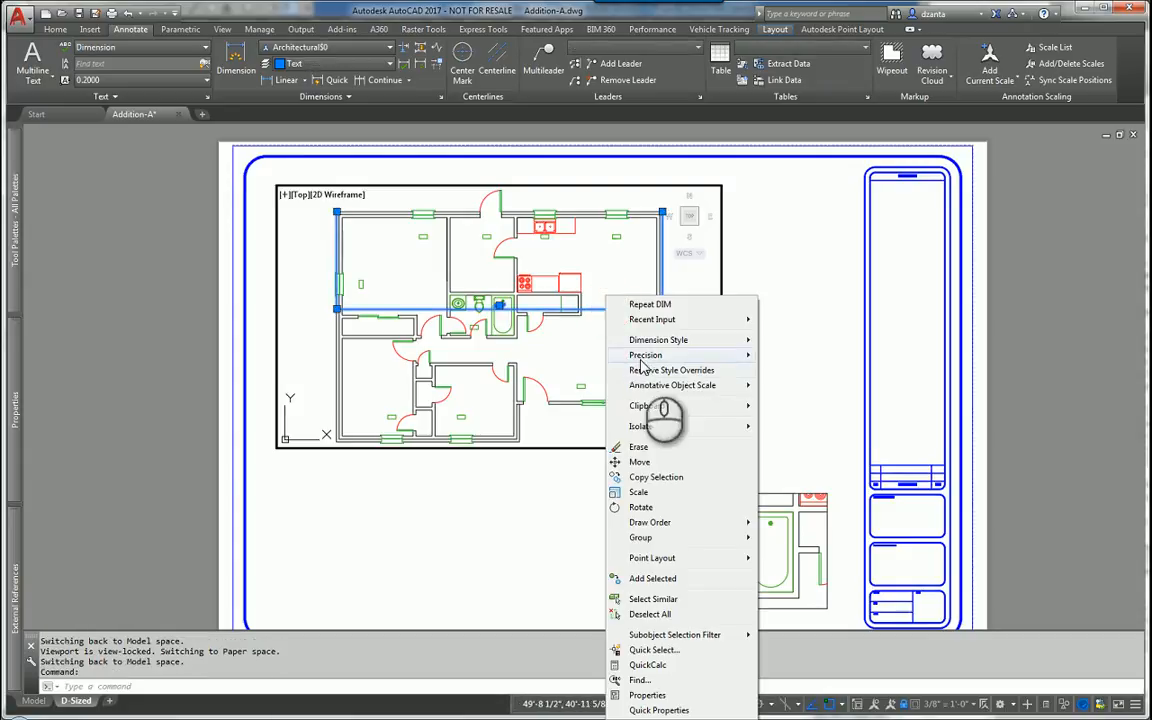
pyautogui.moveTo(725, 389)
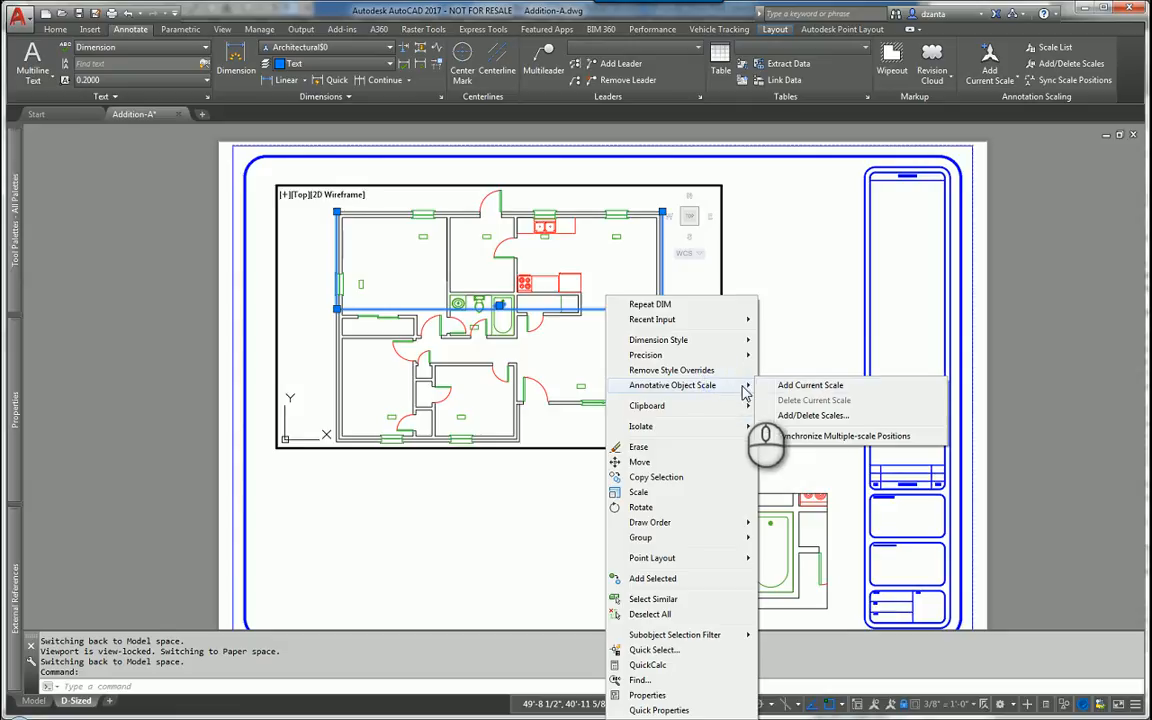
pyautogui.click(812, 416)
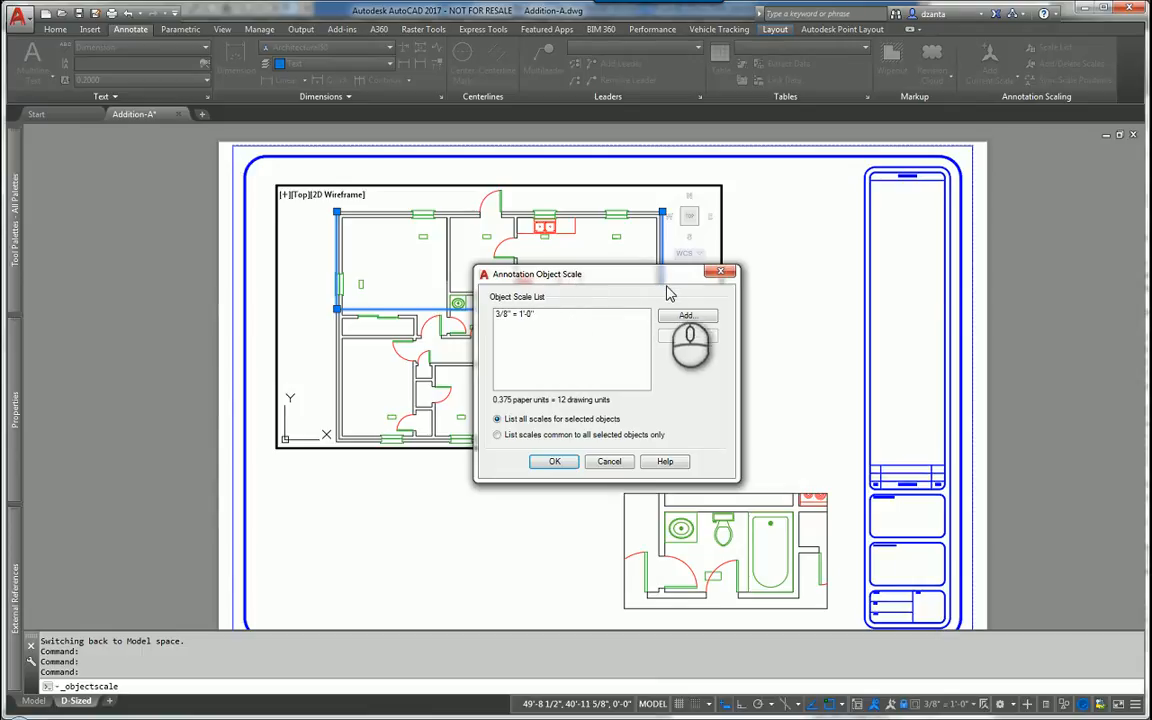
pyautogui.moveTo(670, 289); pyautogui.dragTo(811, 288)
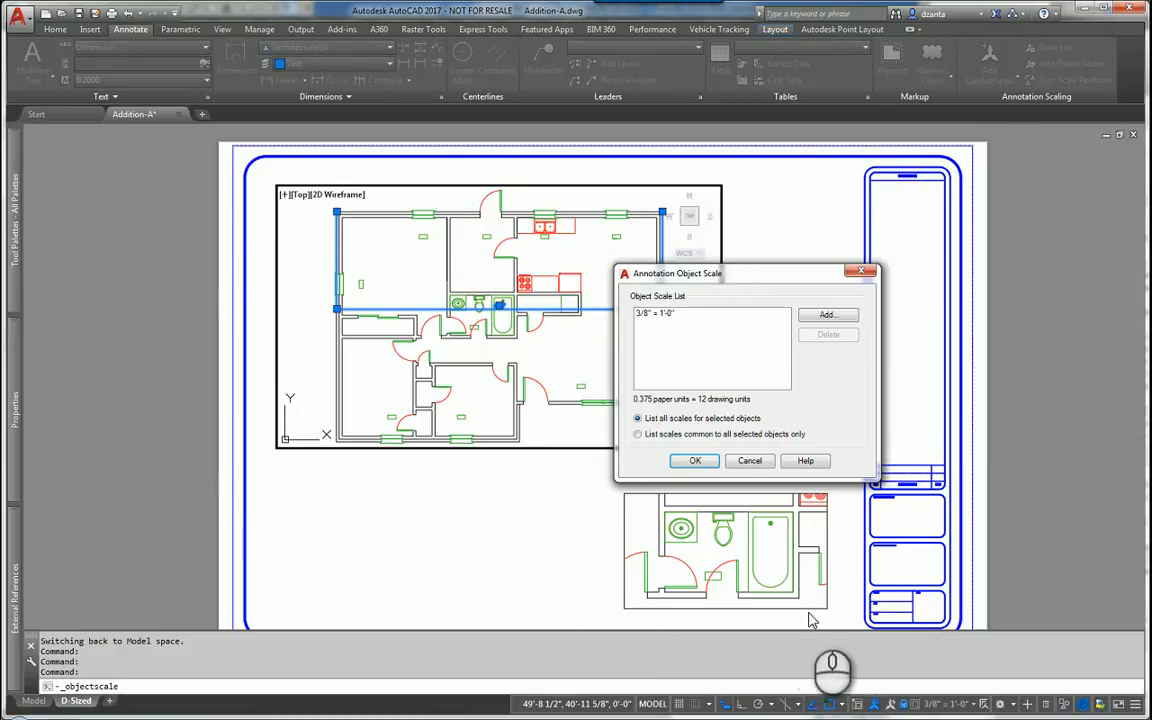
pyautogui.click(826, 316)
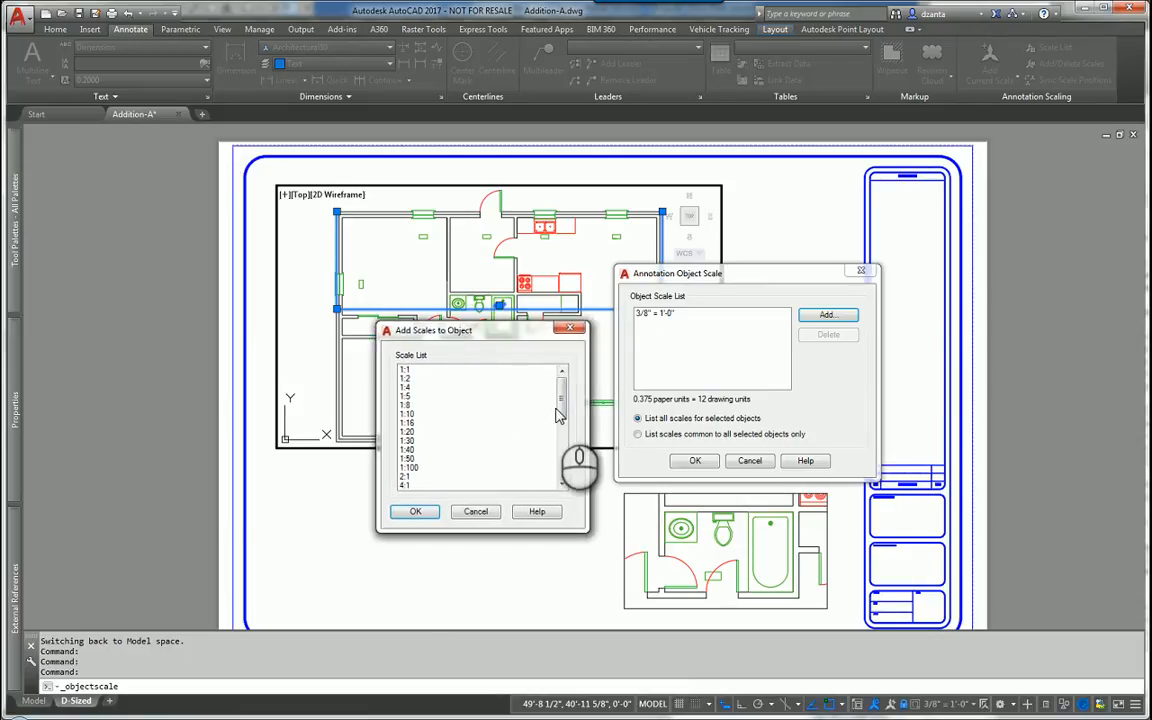
pyautogui.moveTo(561, 398); pyautogui.dragTo(553, 467)
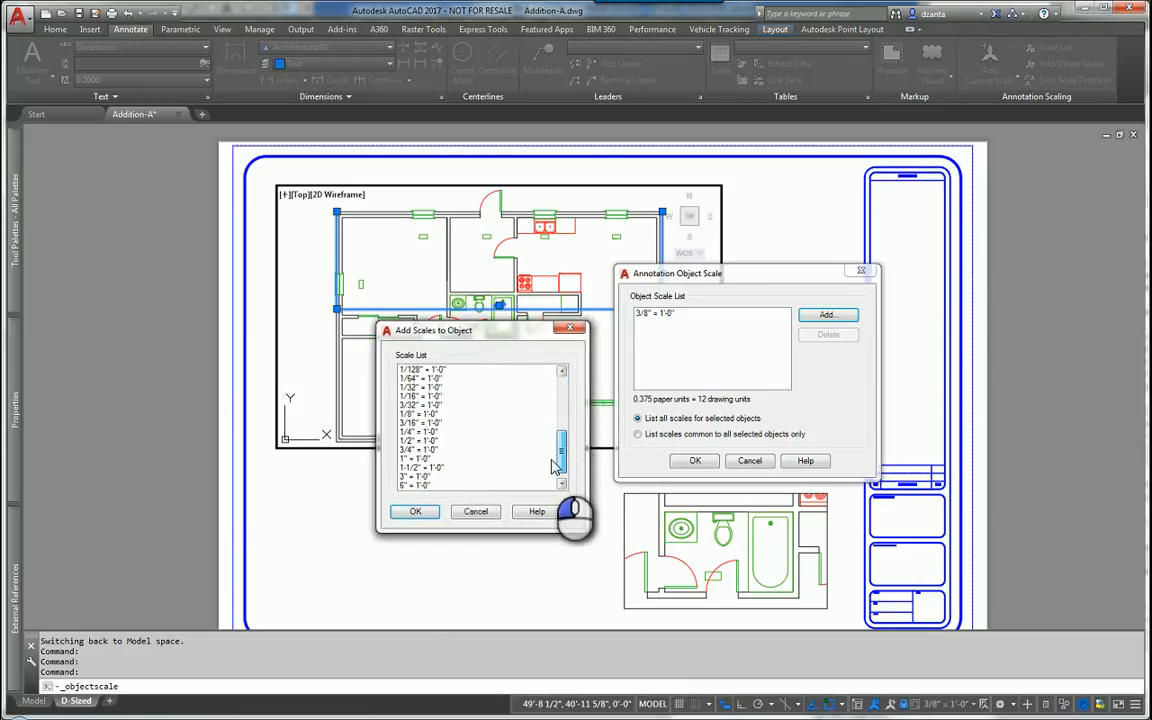
pyautogui.click(415, 449)
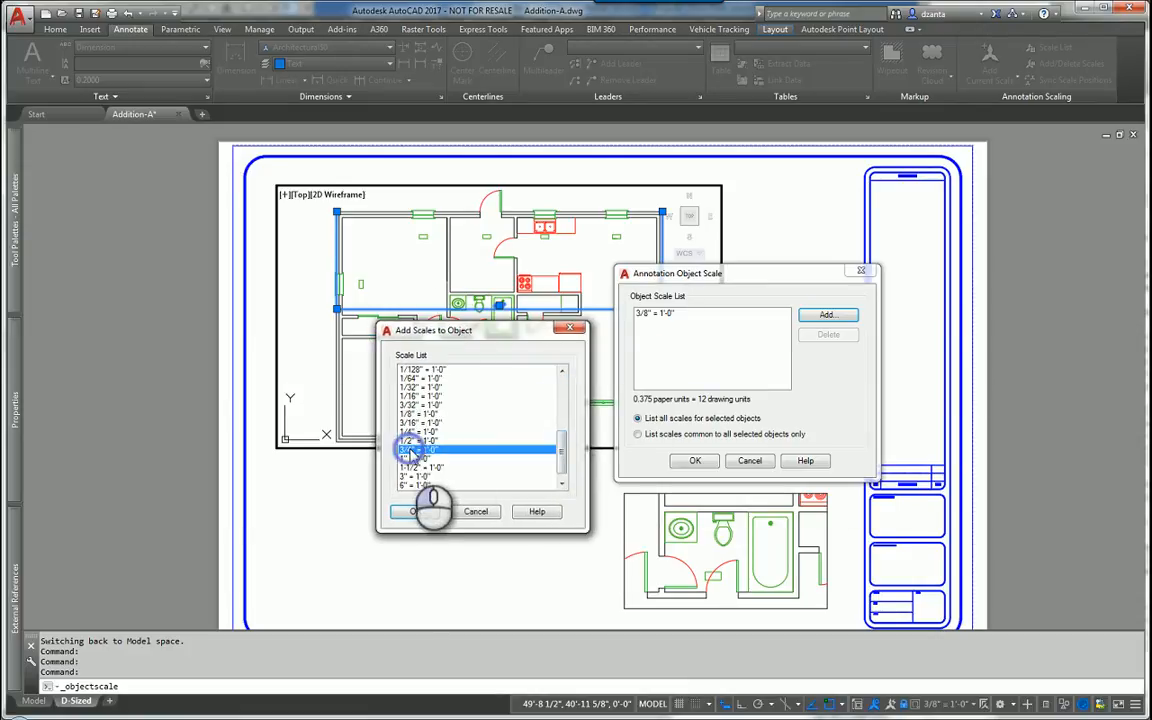
pyautogui.click(416, 511)
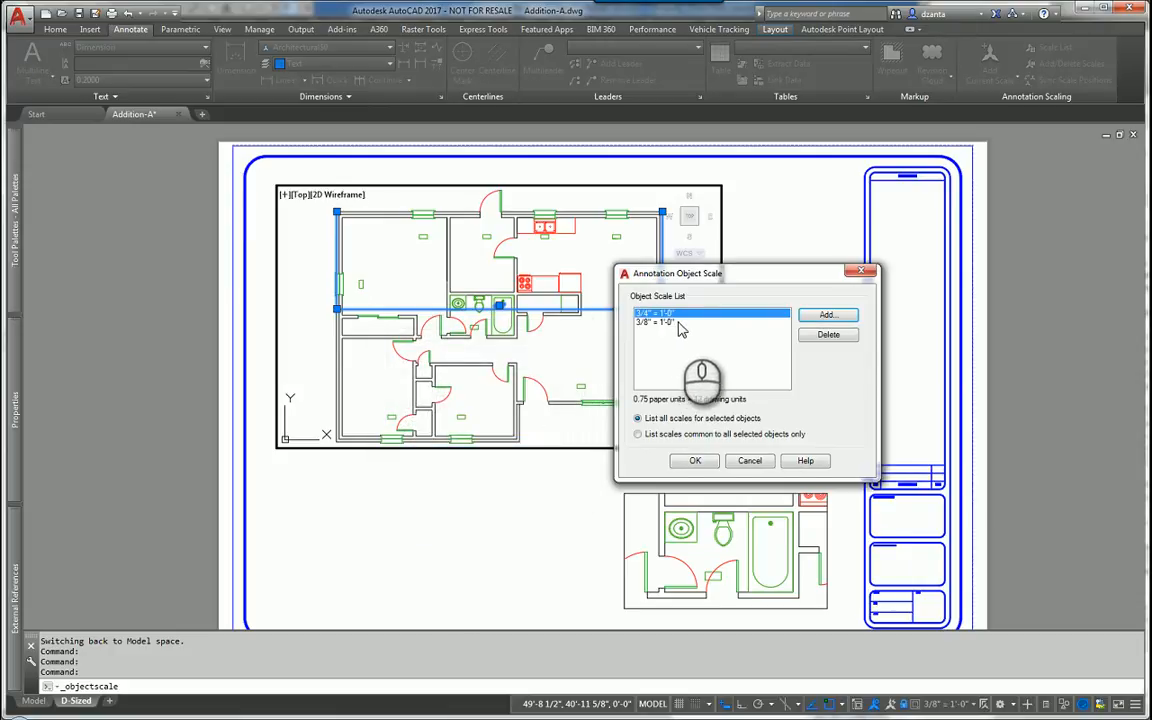
pyautogui.click(690, 462)
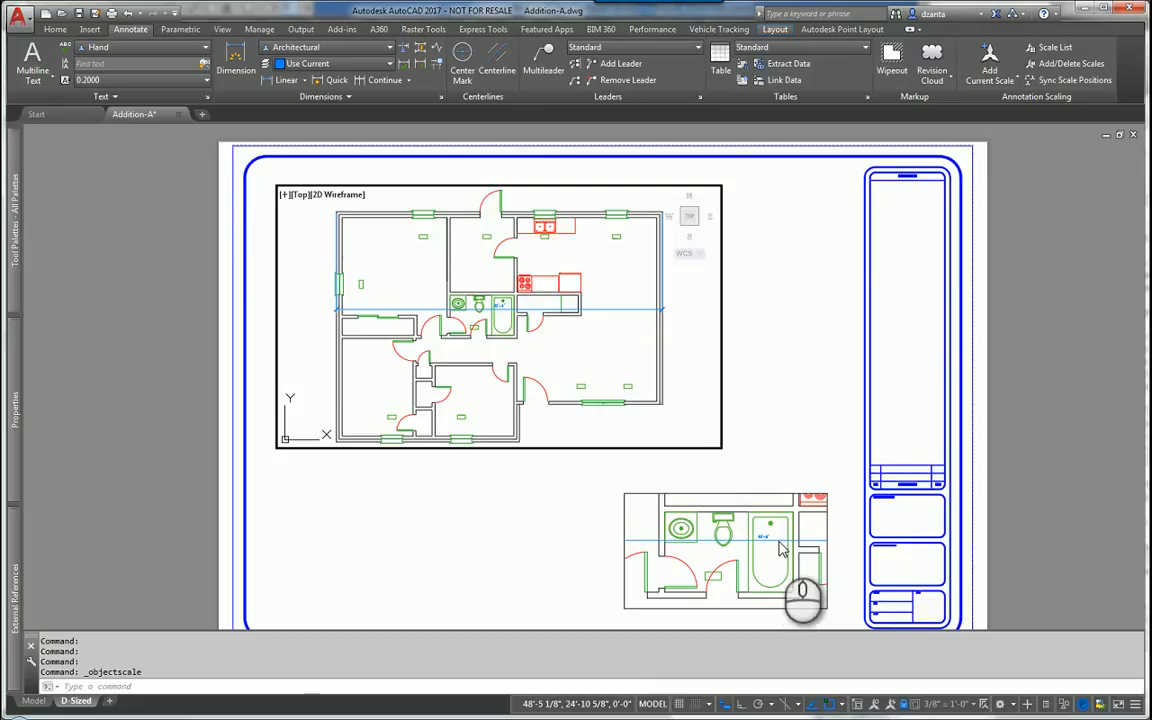
# Return to paper space and inspect the dimension text in the bathroom detail viewport against the floor plan viewport
pyautogui.doubleClick(789, 465)
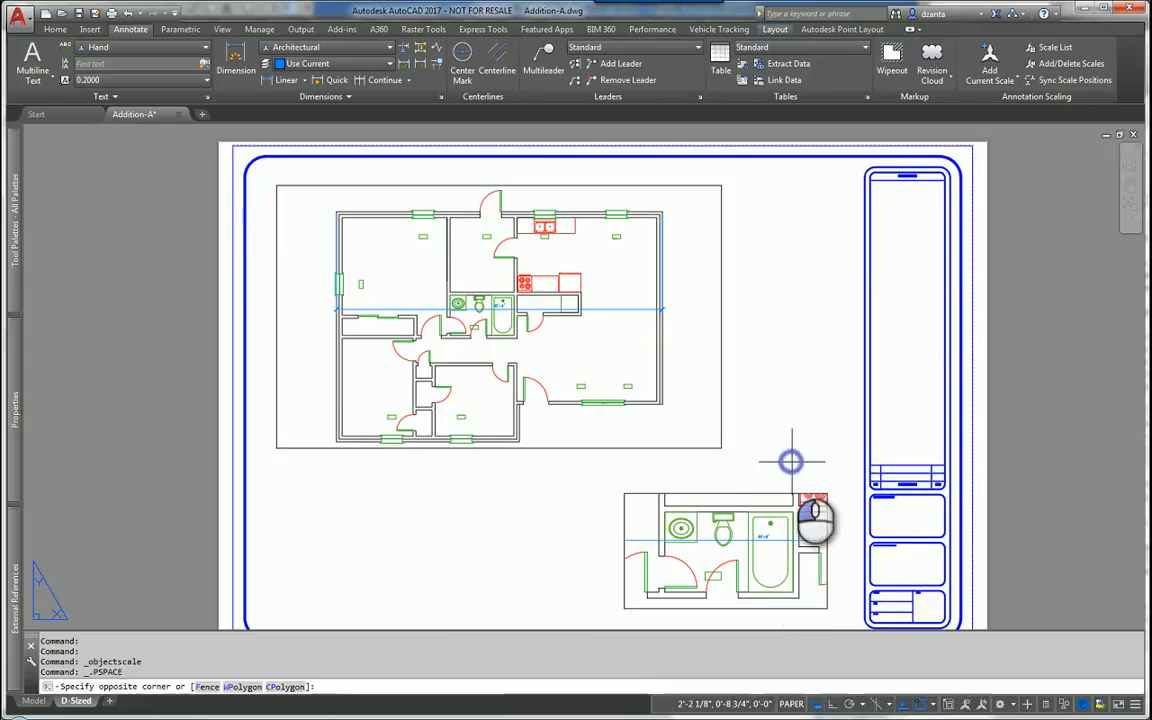
pyautogui.click(791, 482)
pyautogui.scroll(10, 770, 533)
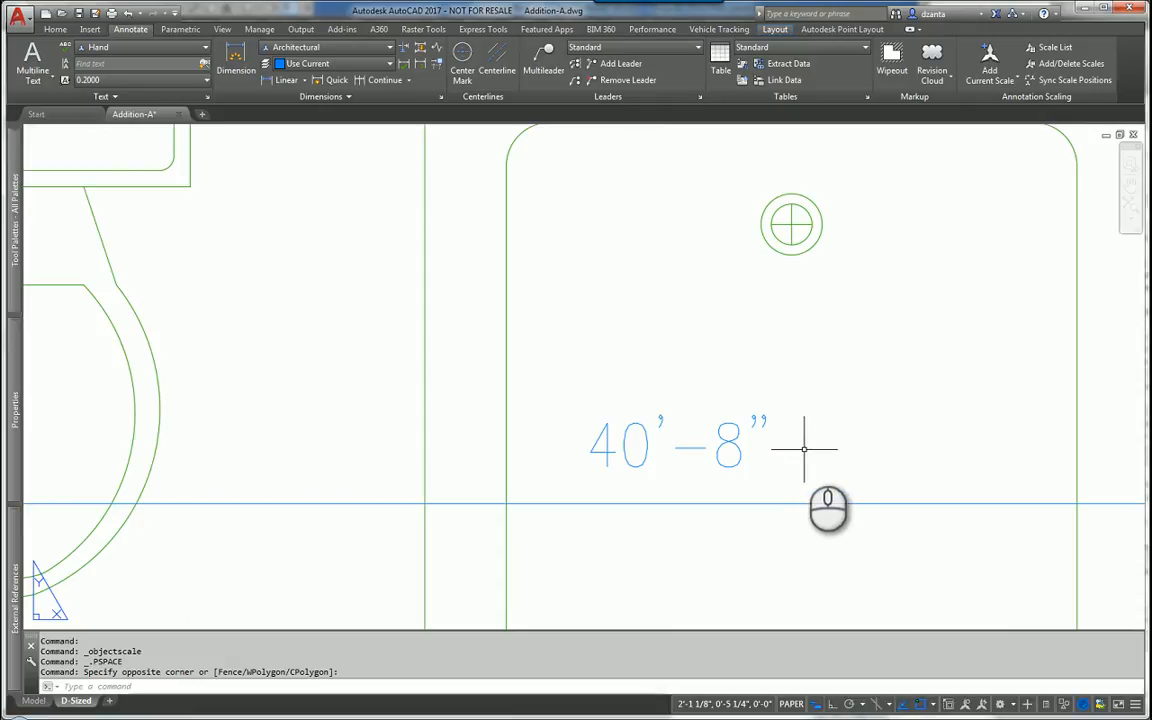
pyautogui.scroll(-8, 808, 442)
pyautogui.scroll(-8, 810, 437)
pyautogui.scroll(4, 805, 443)
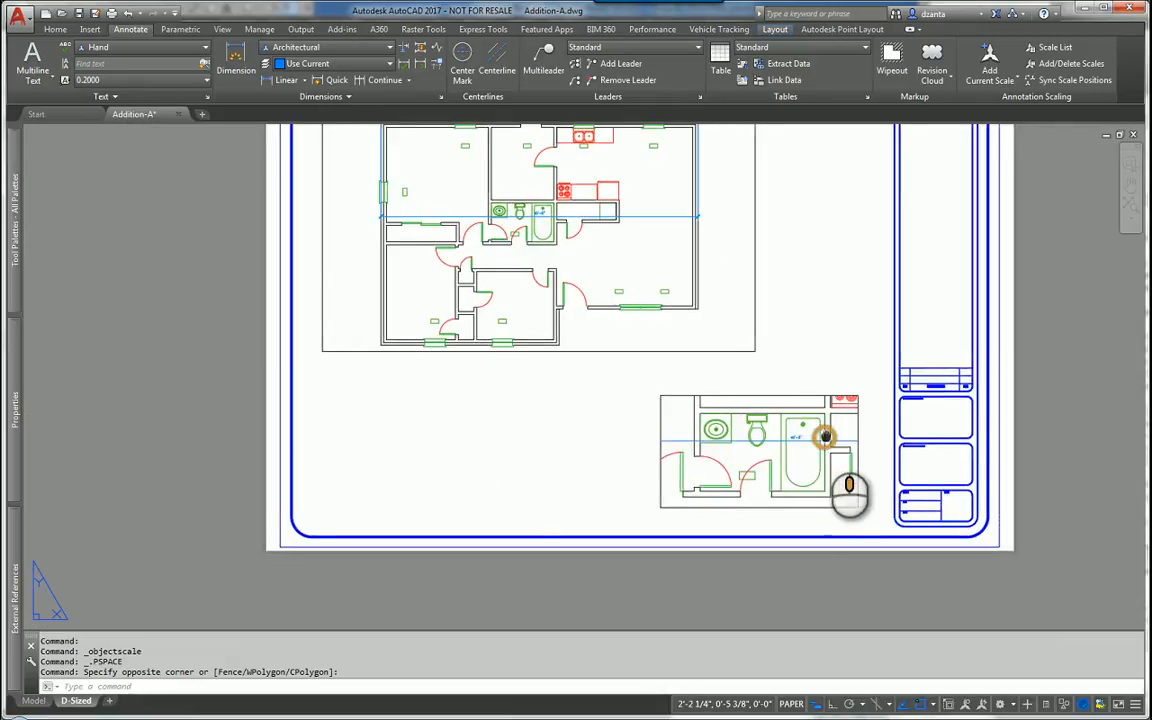
pyautogui.scroll(-2, 736, 470)
pyautogui.moveTo(757, 532); pyautogui.dragTo(760, 547, button='middle')
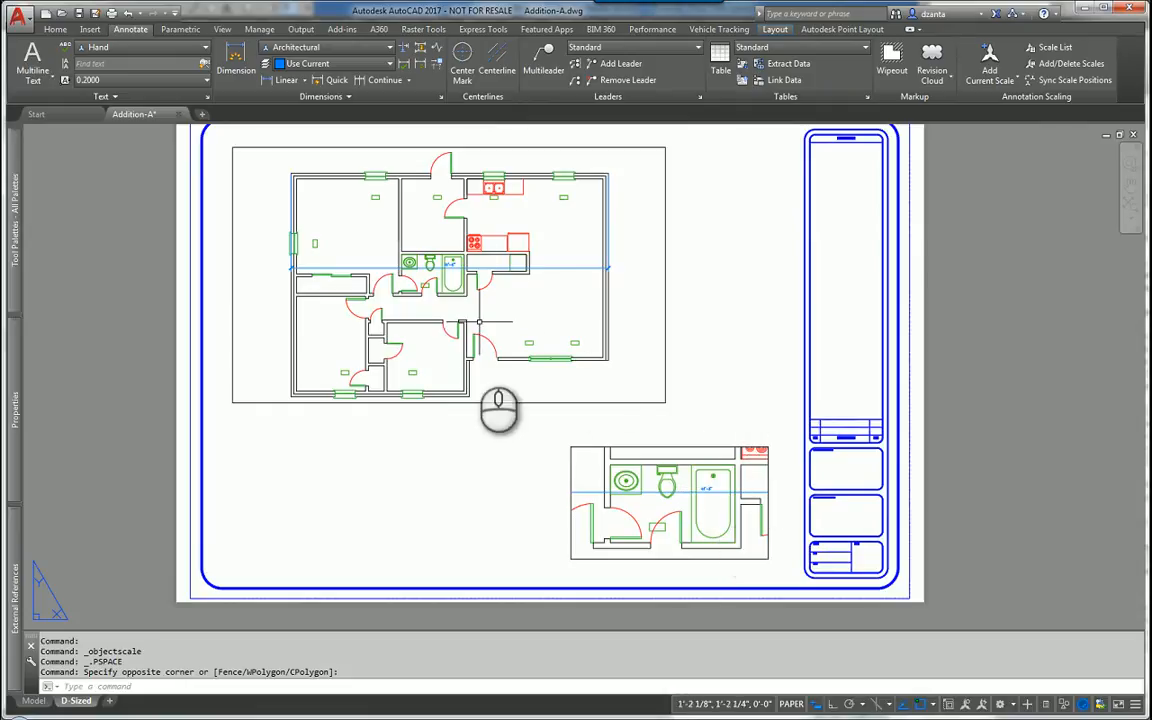
# Switch to model space and select the overall width dimension to examine its annotation scale representations over the bathtub
pyautogui.click(33, 700)
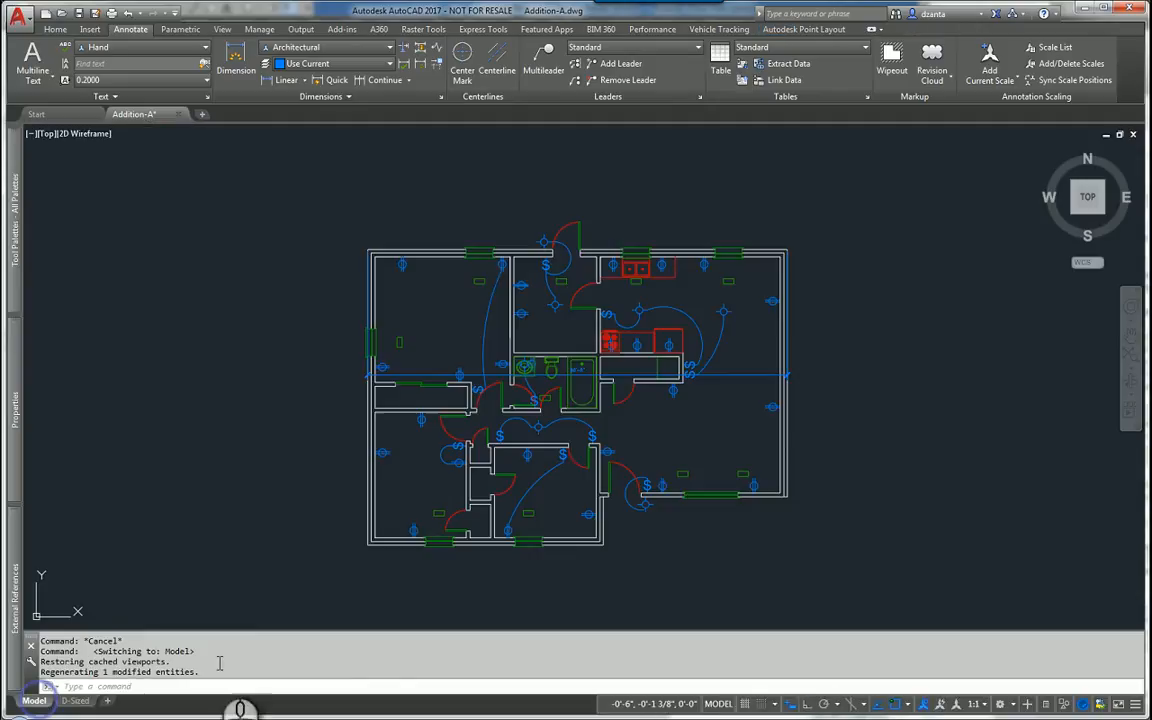
pyautogui.scroll(8, 571, 385)
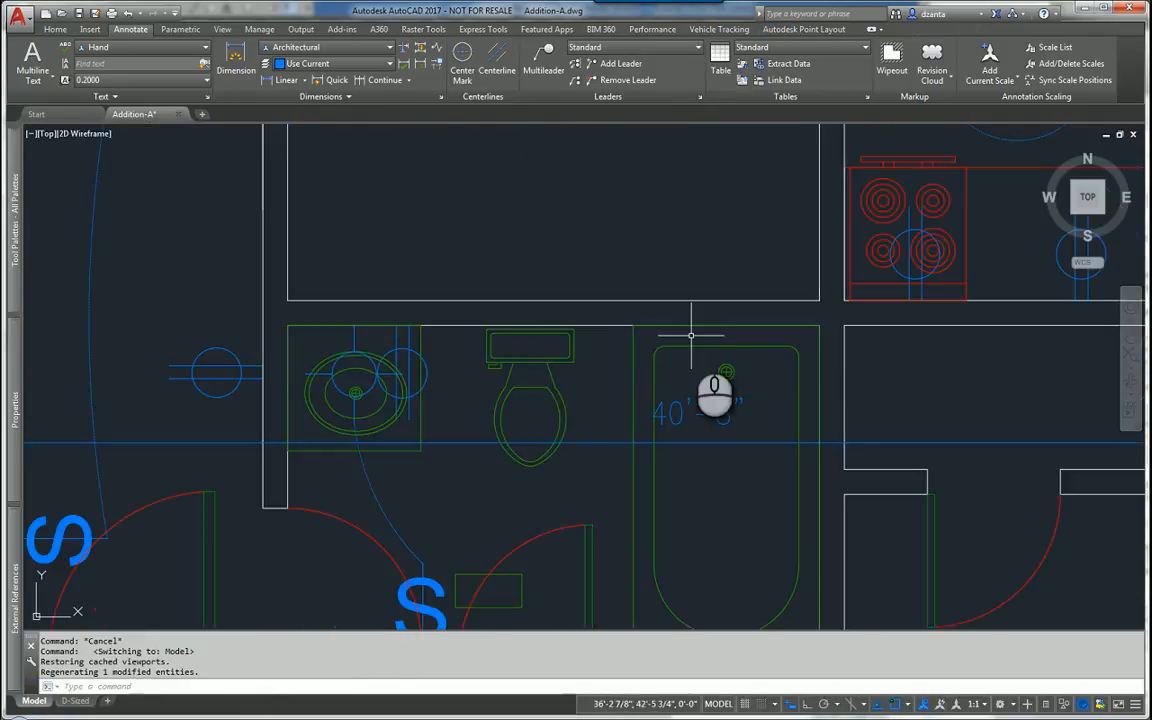
pyautogui.click(725, 406)
pyautogui.scroll(7, 728, 418)
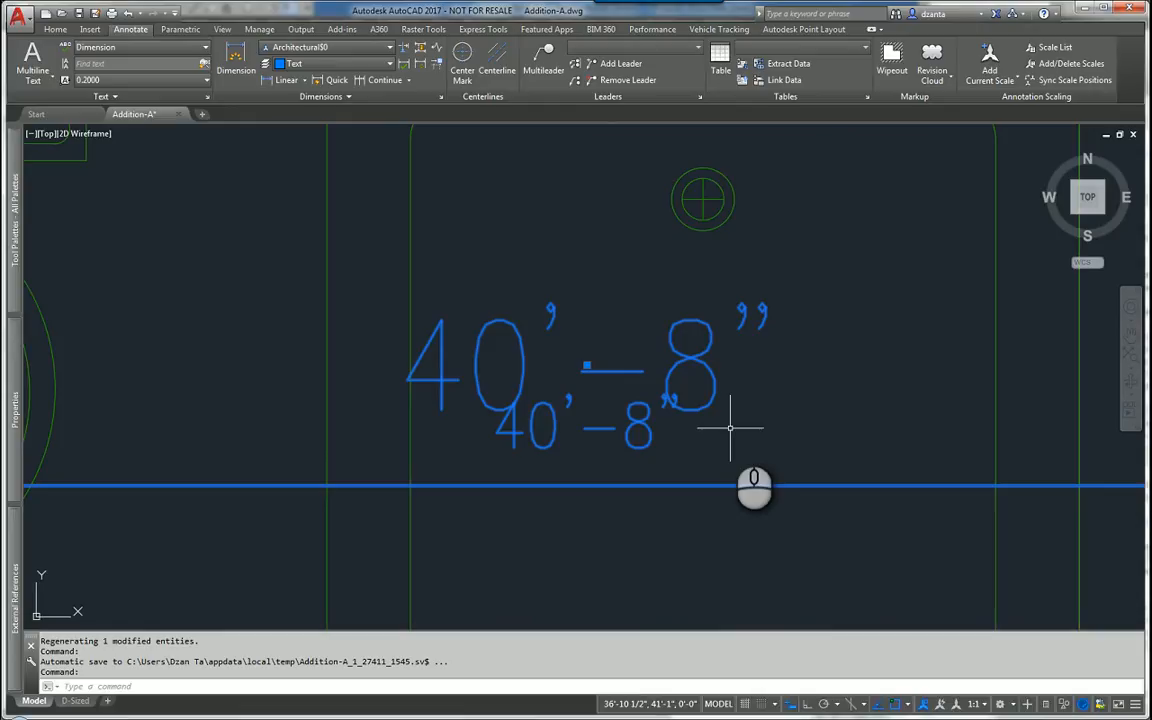
# Deselect the overall width dimension and toggle the display of annotative objects for all scales off and back on across the floor plan
pyautogui.press('Escape')
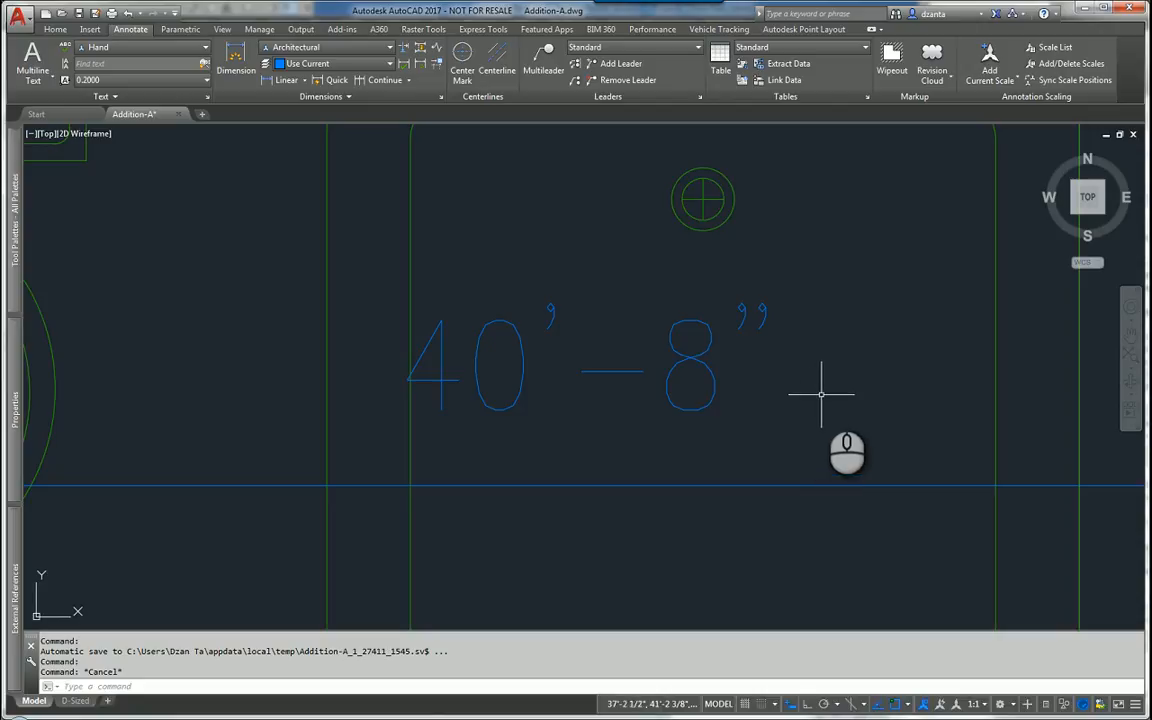
pyautogui.scroll(-5, 821, 394)
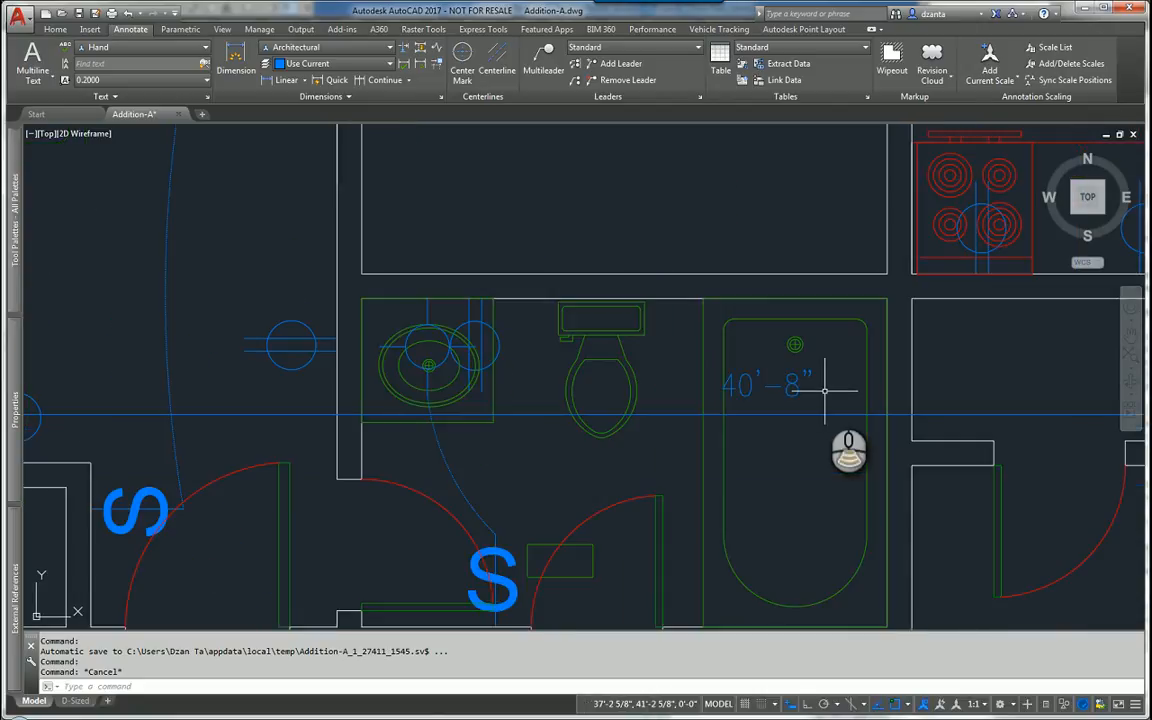
pyautogui.scroll(-4, 825, 390)
pyautogui.moveTo(836, 416); pyautogui.dragTo(578, 333, button='middle')
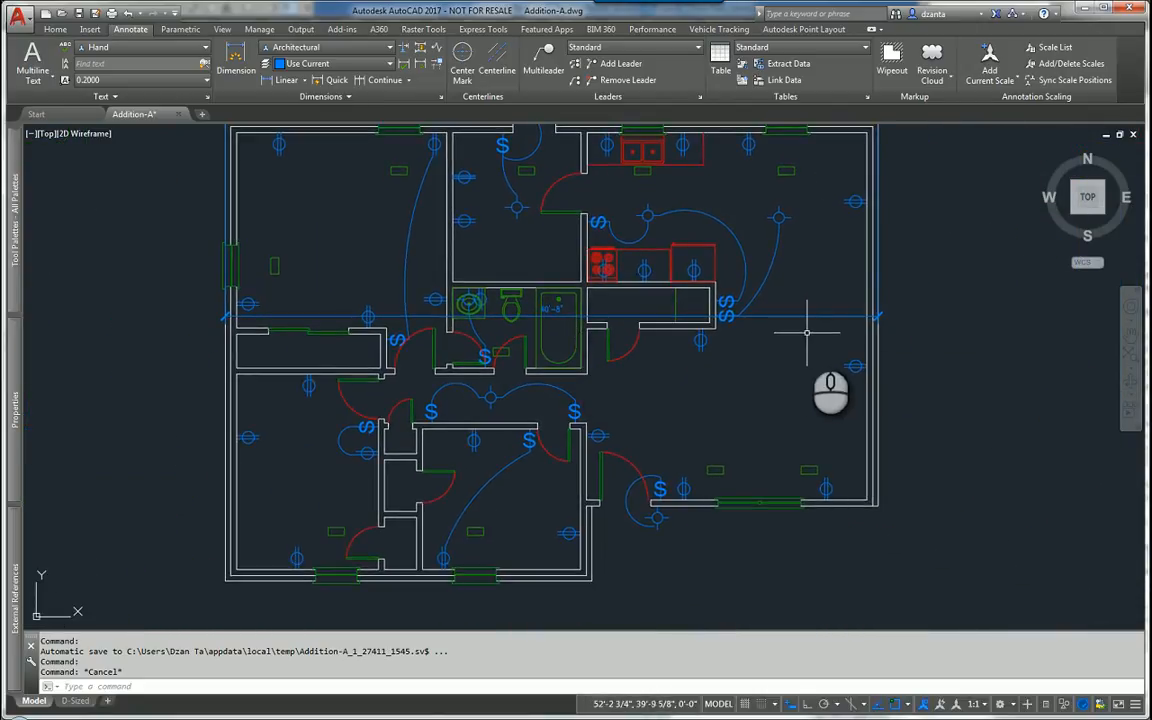
pyautogui.click(925, 705)
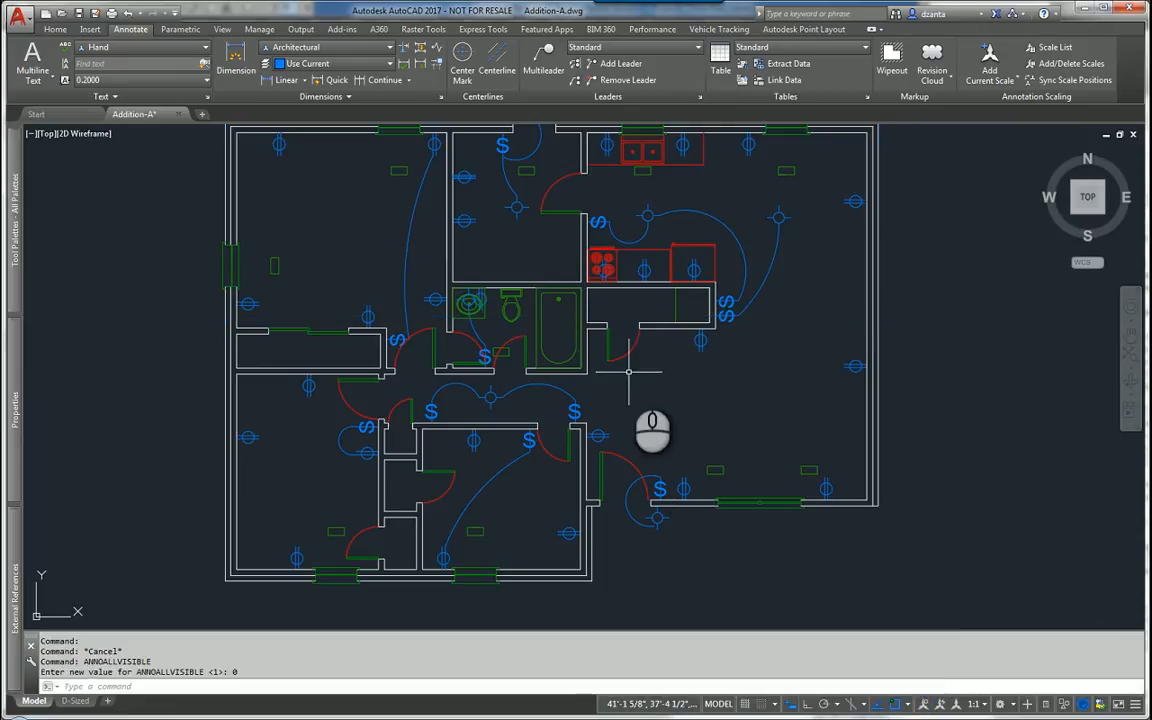
pyautogui.click(925, 705)
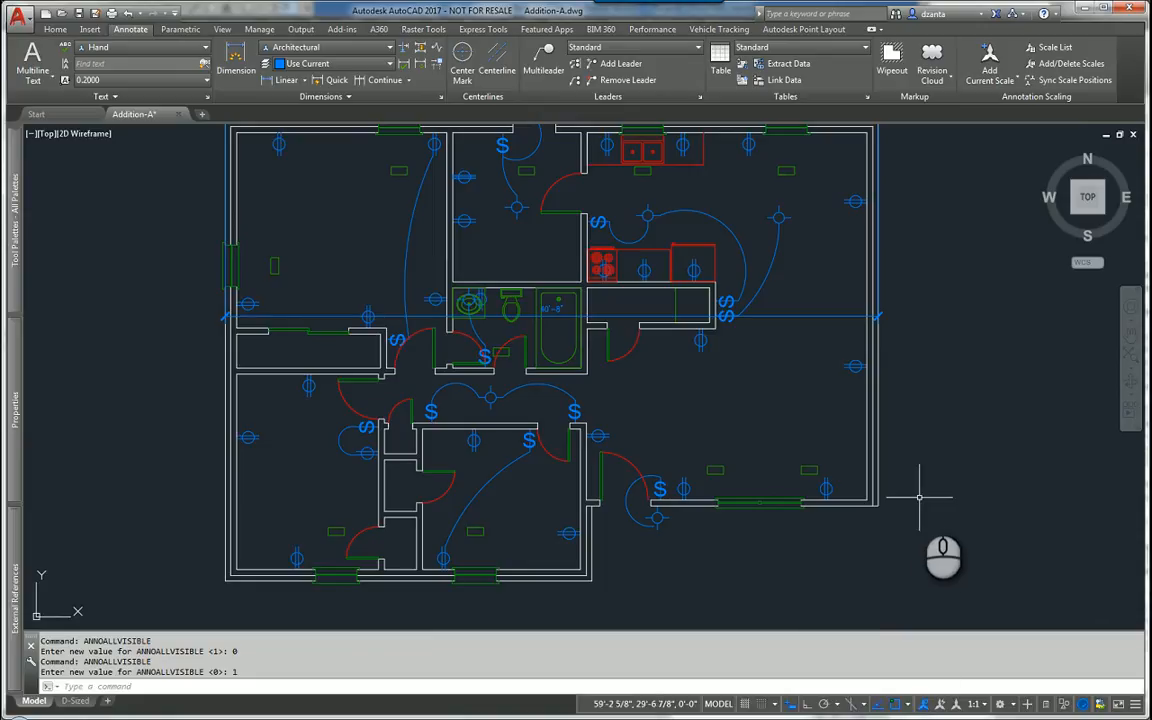
# Return to the D-Sized layout to compare the overall width dimension in the floor plan and bathroom detail viewports
pyautogui.click(75, 701)
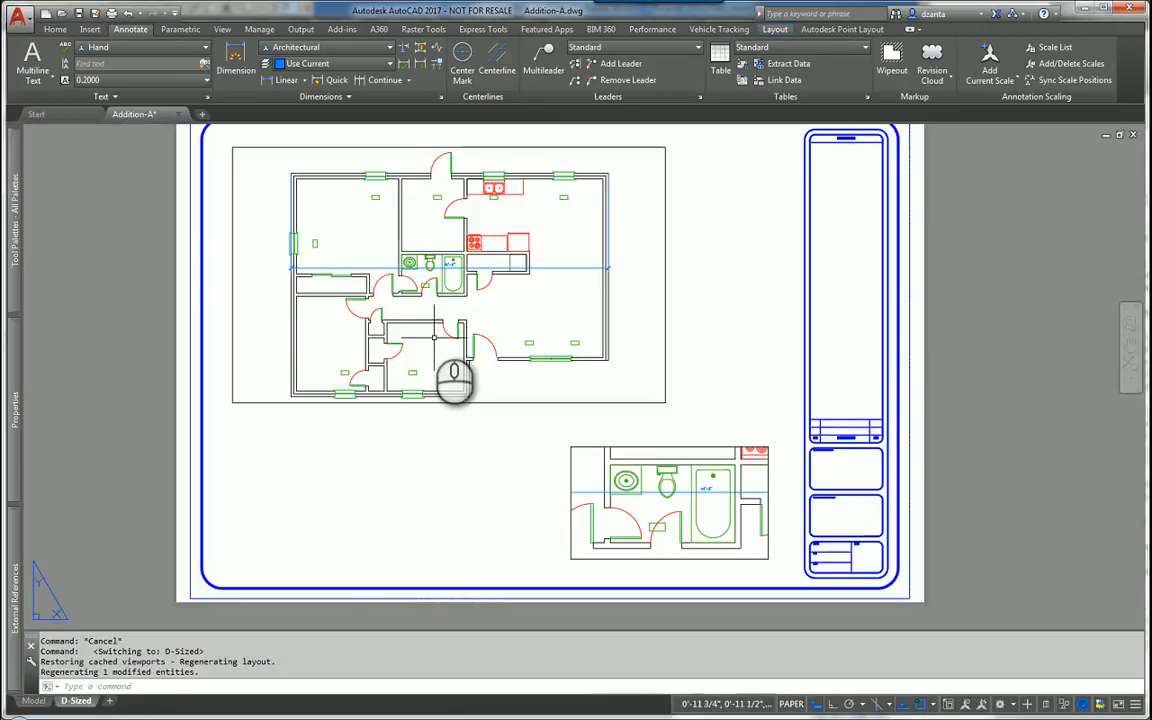
pyautogui.scroll(2, 457, 352)
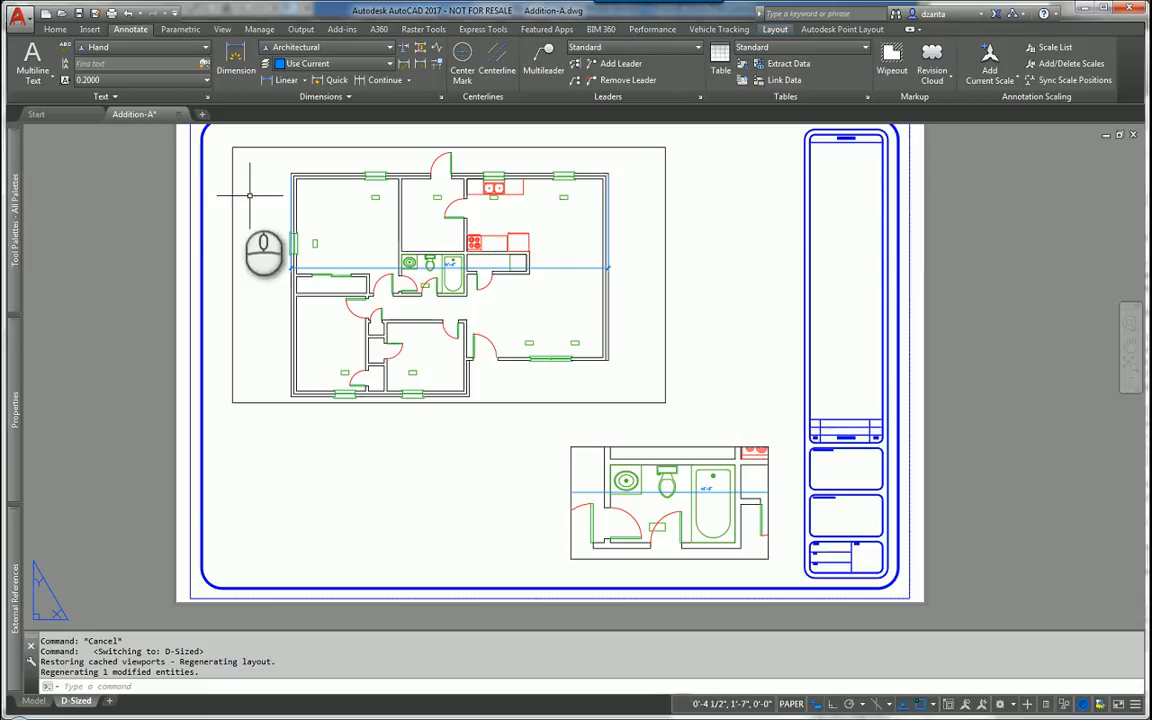